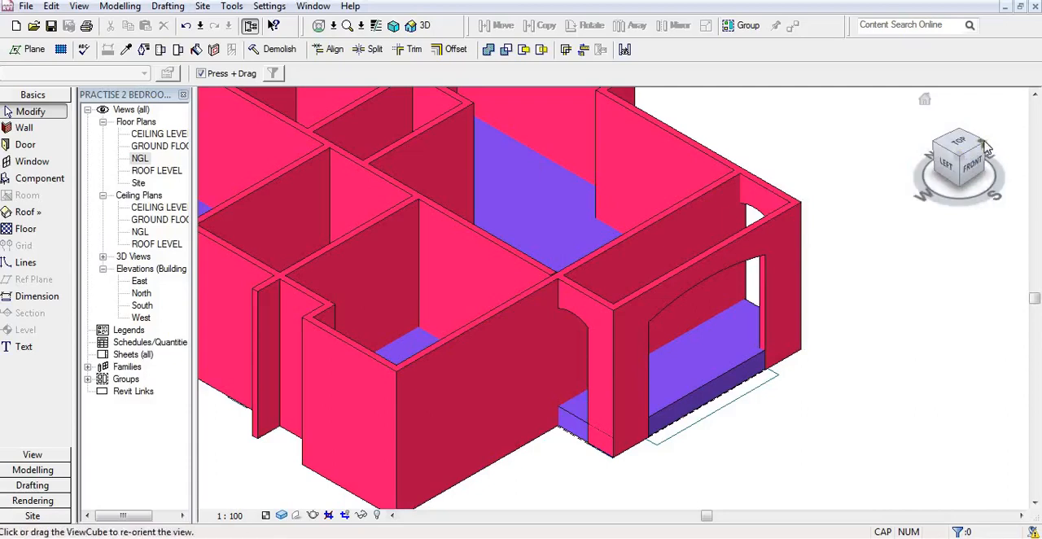
# Step: Examine the 3D house model from each corner, including the arched entrance and the room walls
pyautogui.click(987, 146)
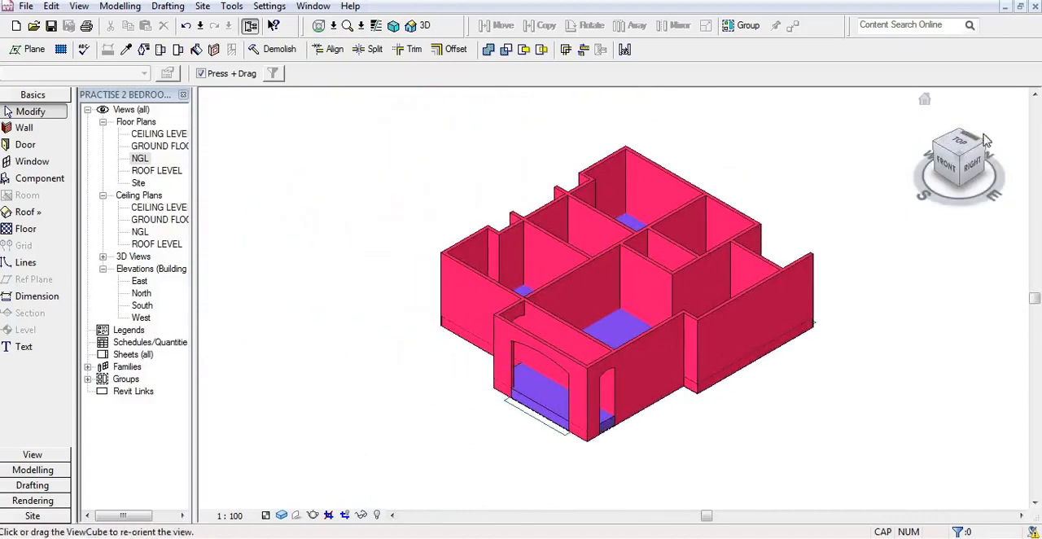
pyautogui.click(989, 148)
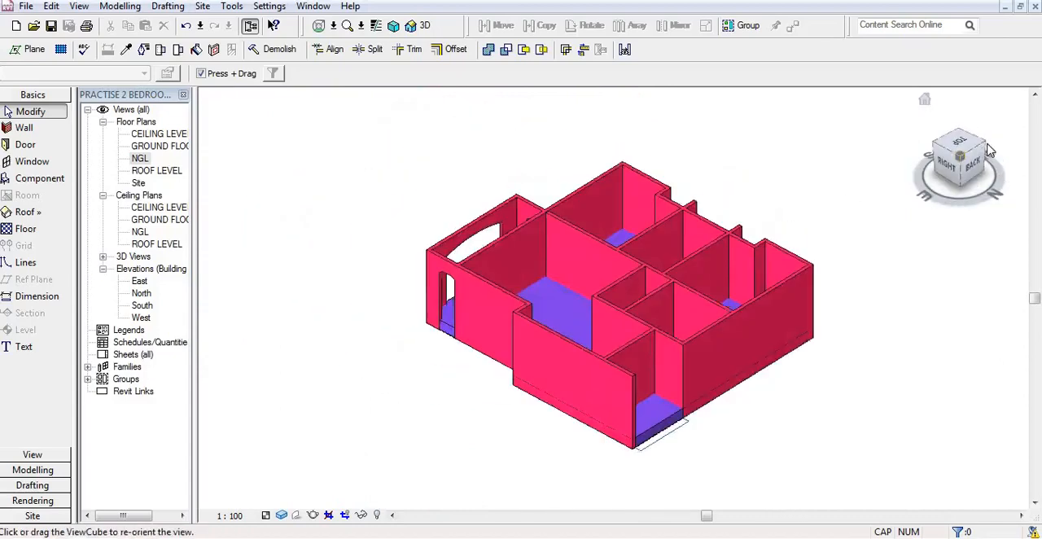
pyautogui.click(989, 149)
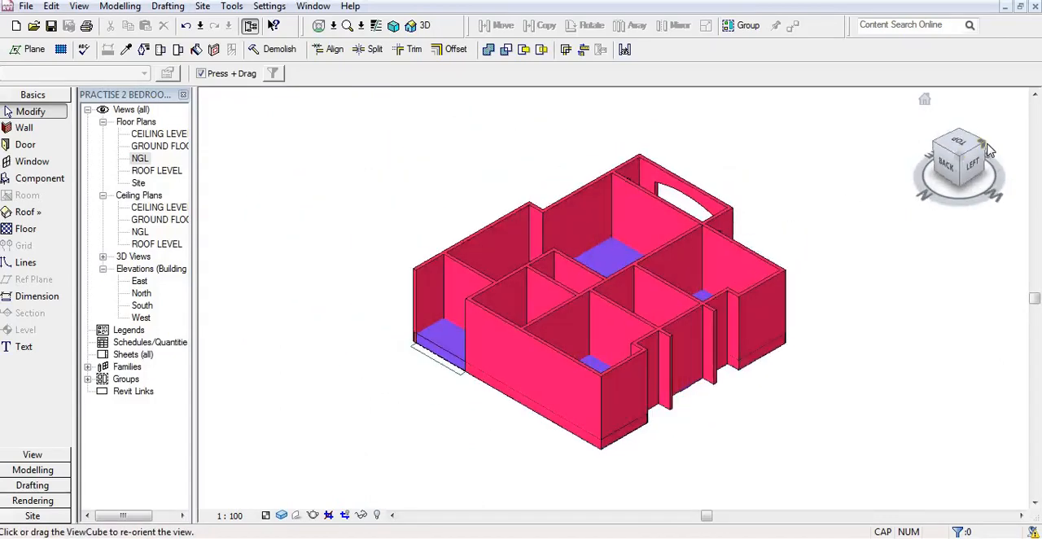
pyautogui.click(988, 149)
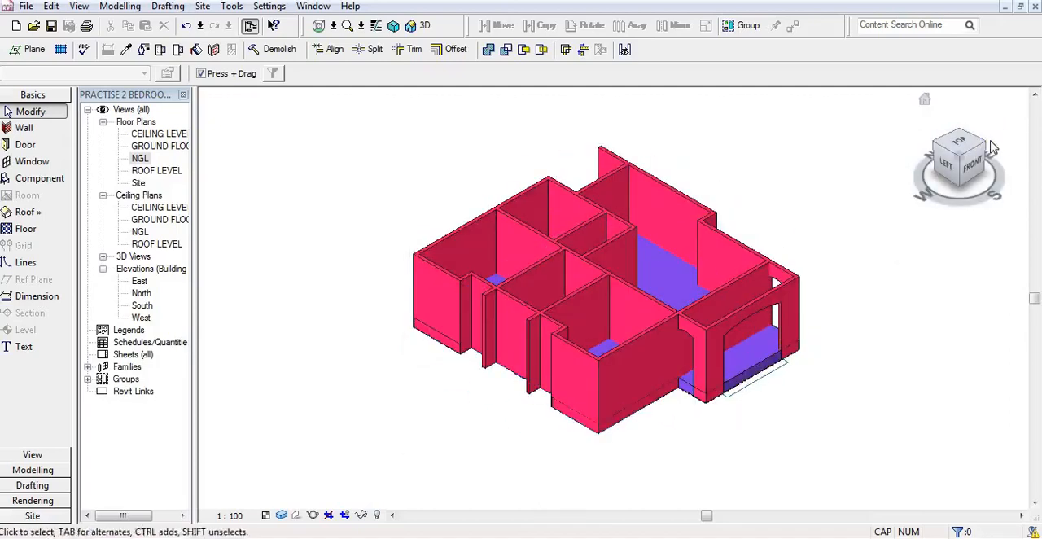
pyautogui.click(987, 151)
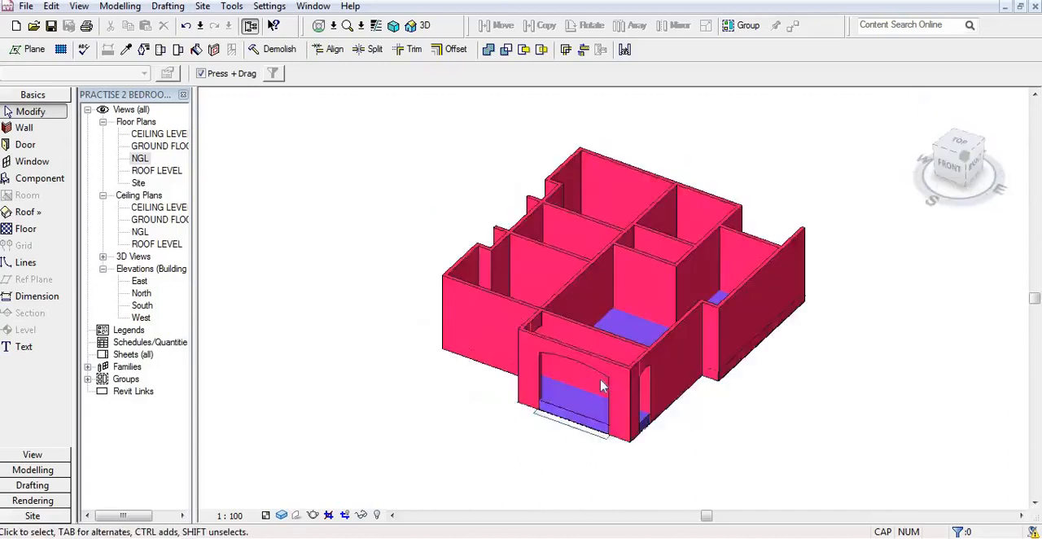
pyautogui.scroll(2, 598, 437)
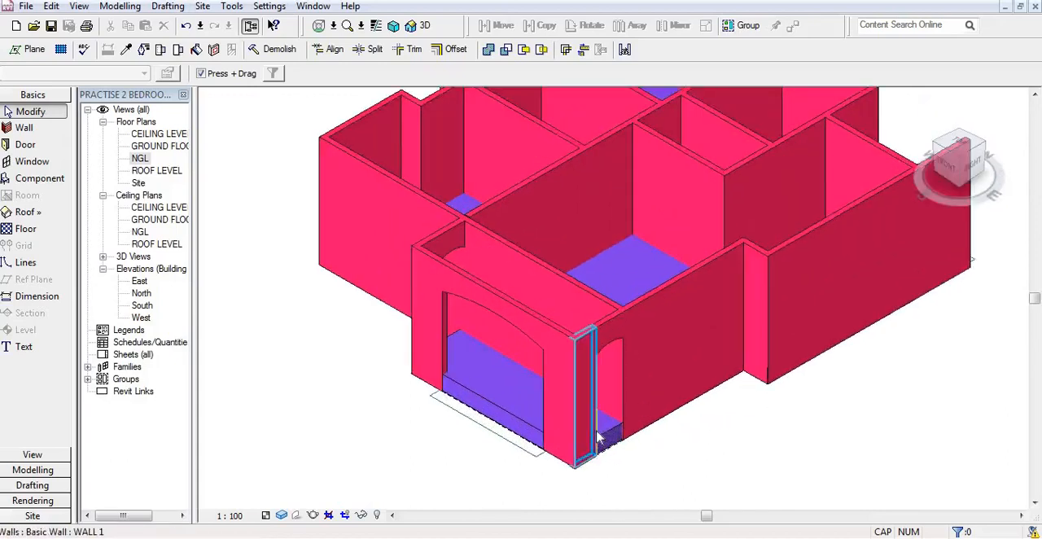
pyautogui.scroll(-2, 597, 437)
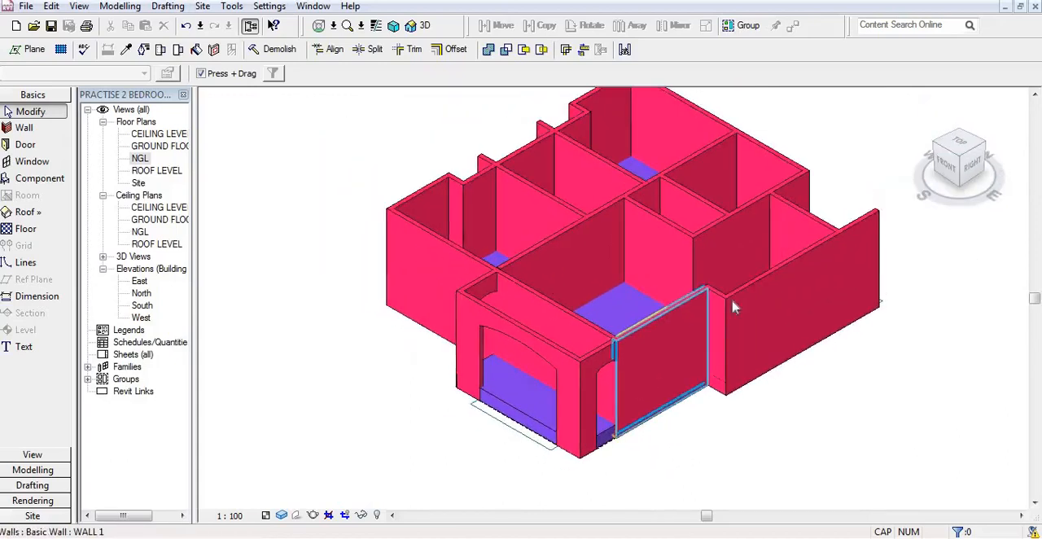
pyautogui.scroll(-2, 663, 307)
pyautogui.scroll(2, 756, 258)
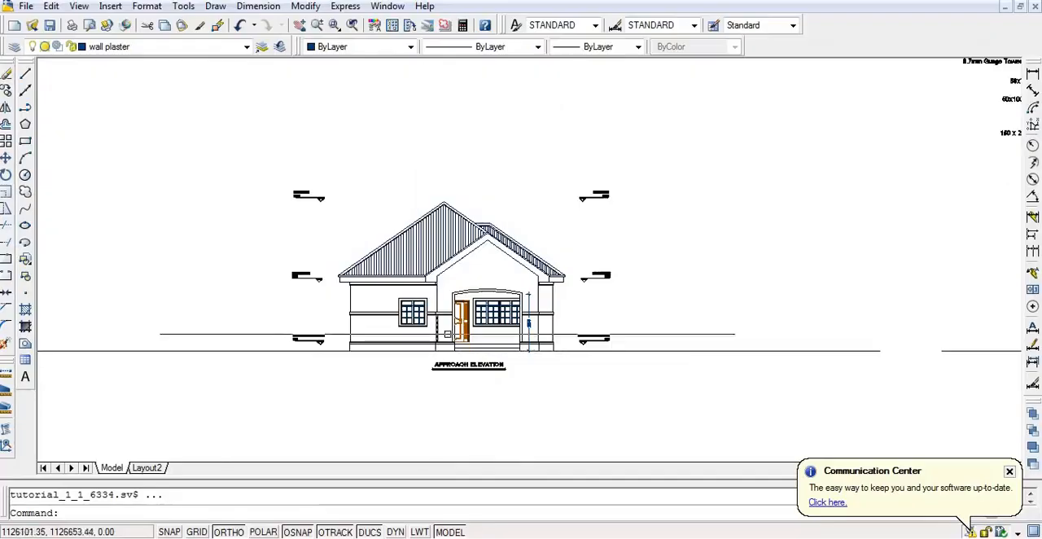
# Step: Switch to AutoCAD and examine the floor plan drawing for the door positions in the rooms and entrance
pyautogui.scroll(-3, 591, 399)
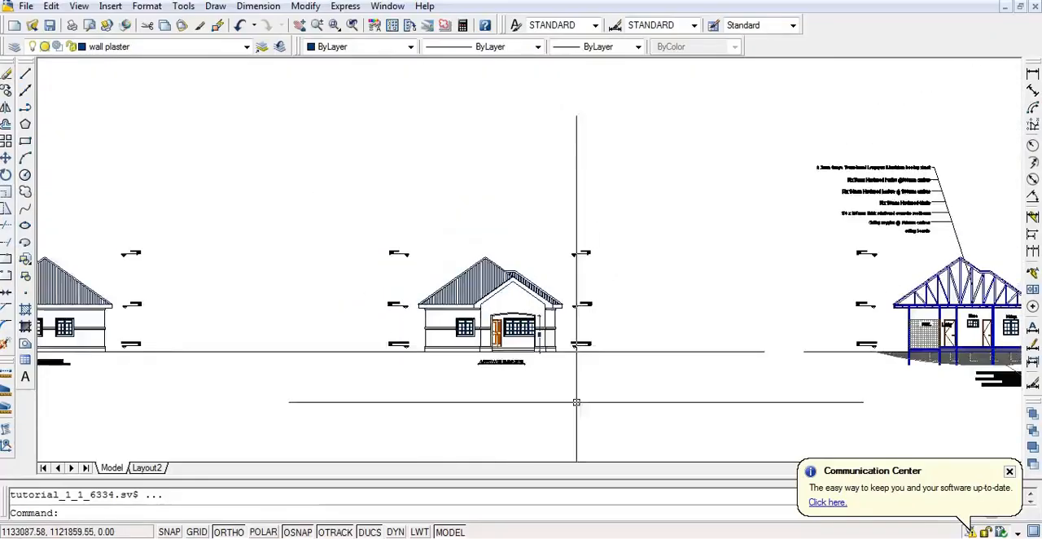
pyautogui.scroll(-5, 604, 396)
pyautogui.scroll(6, 180, 178)
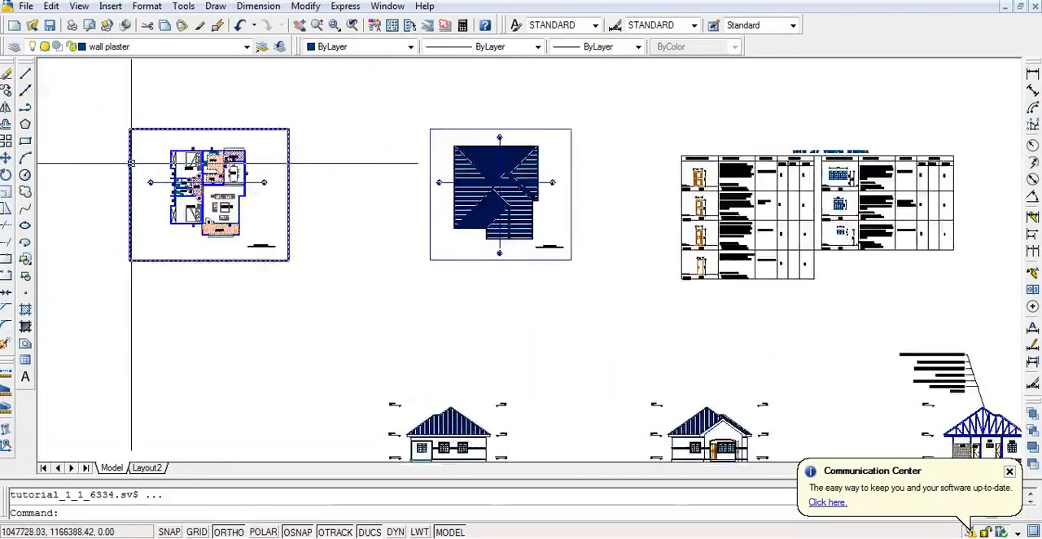
pyautogui.scroll(5, 195, 204)
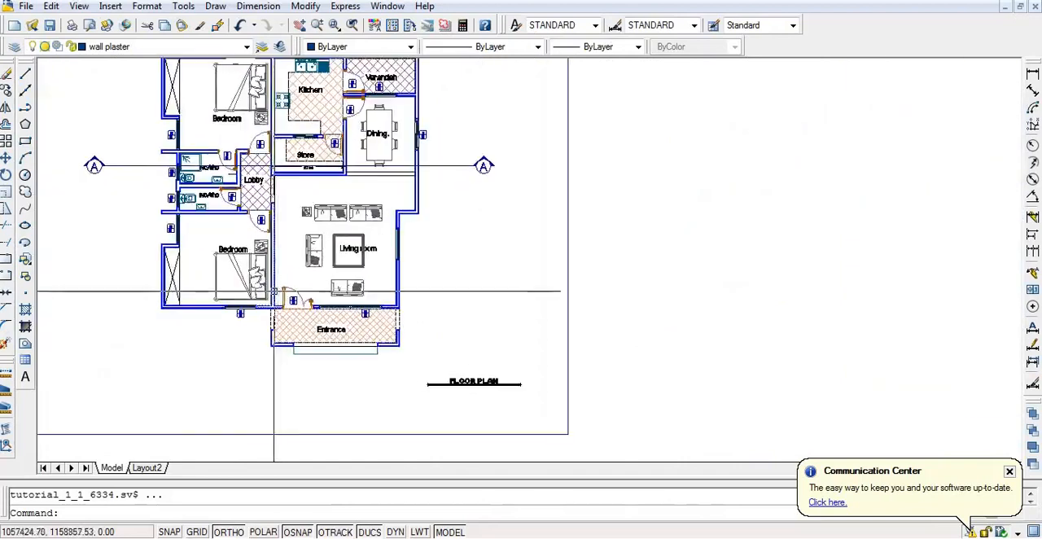
pyautogui.scroll(-2, 318, 325)
pyautogui.scroll(1, 279, 290)
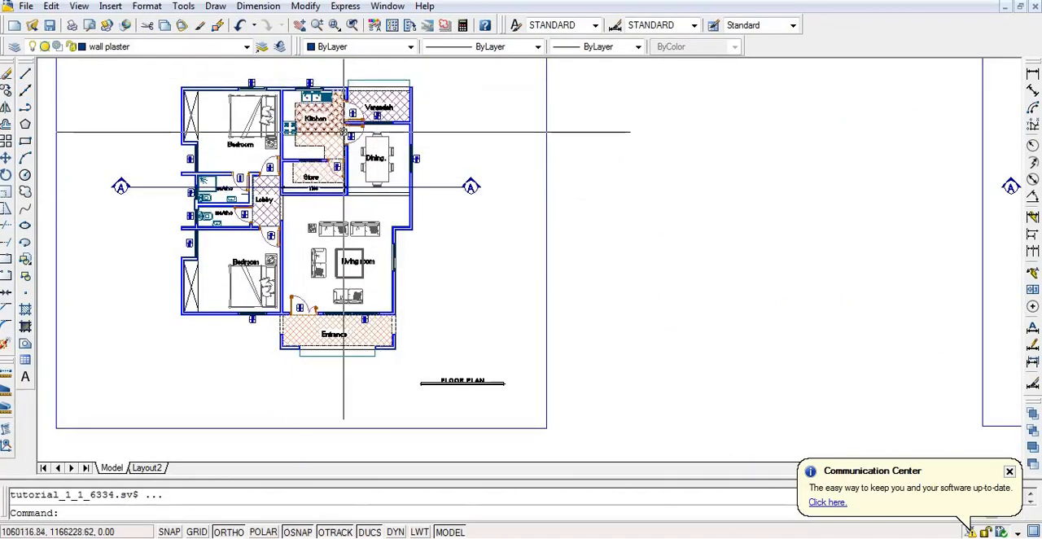
pyautogui.scroll(1, 383, 106)
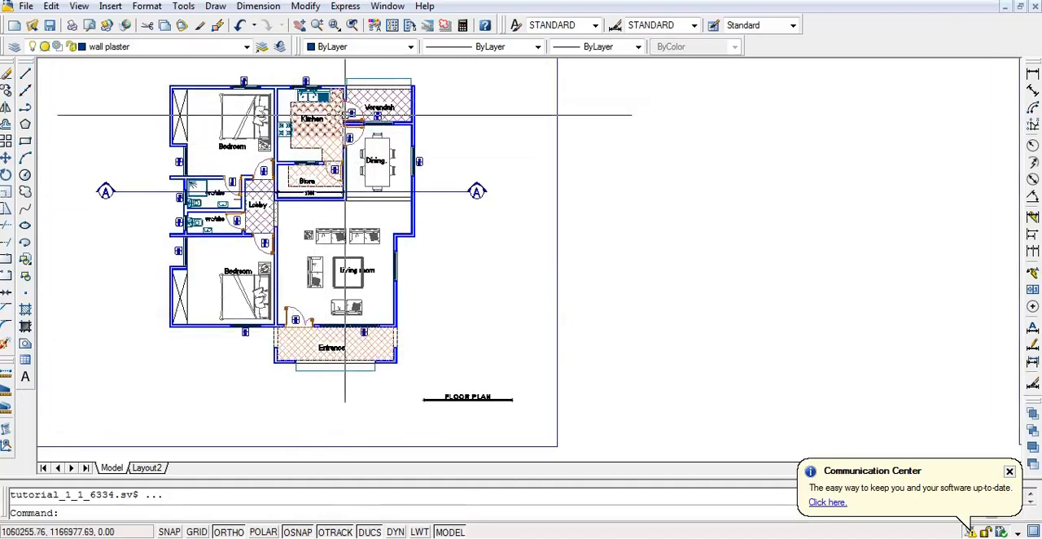
pyautogui.scroll(-5, 356, 108)
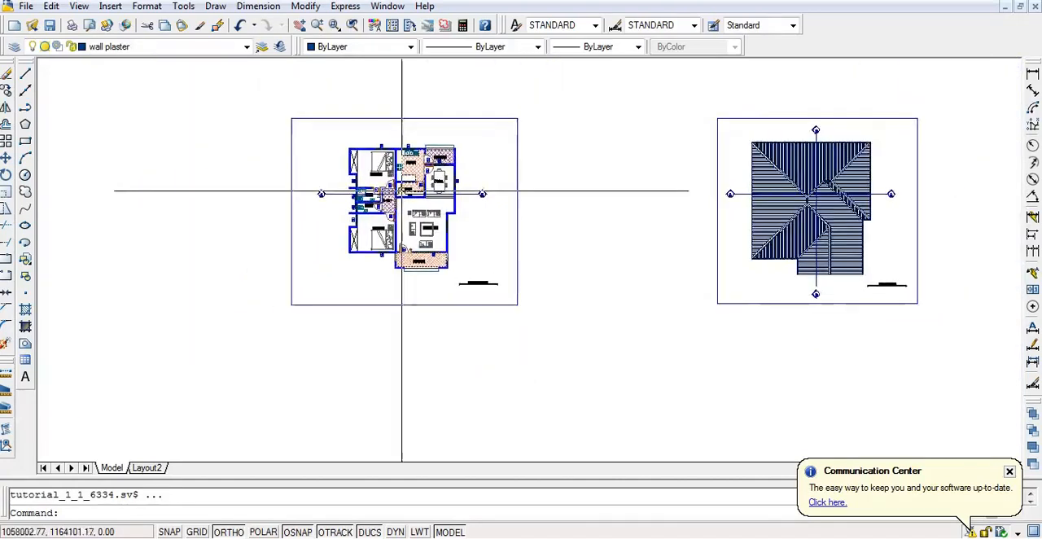
pyautogui.scroll(-2, 391, 228)
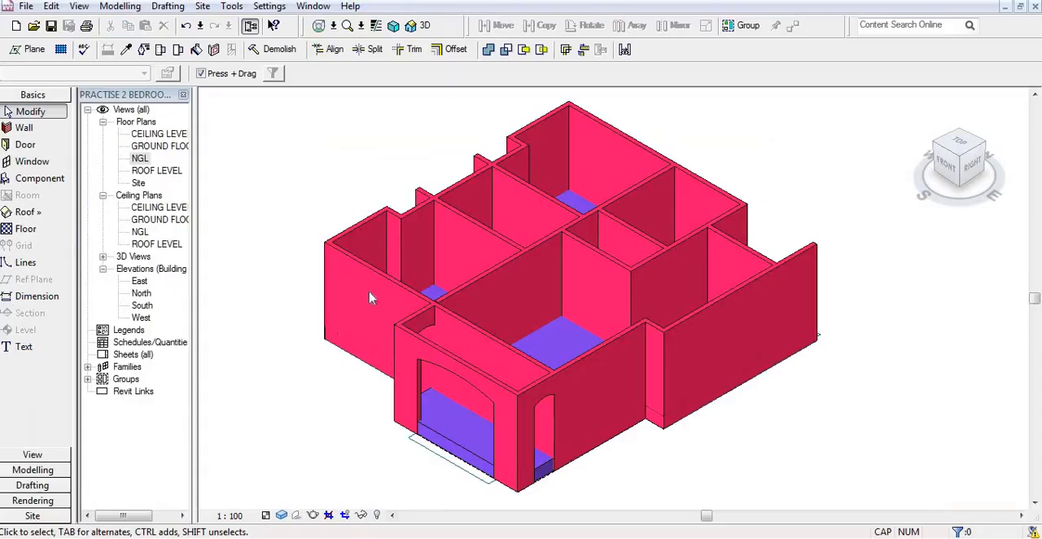
# Step: Switch back to Revit and open the GROUND FLOOR floor plan showing the whole house
pyautogui.keyDown('shift'); pyautogui.moveTo(372, 296); pyautogui.dragTo(334, 334, button='middle'); pyautogui.keyUp('shift')
pyautogui.scroll(1, 332, 329)
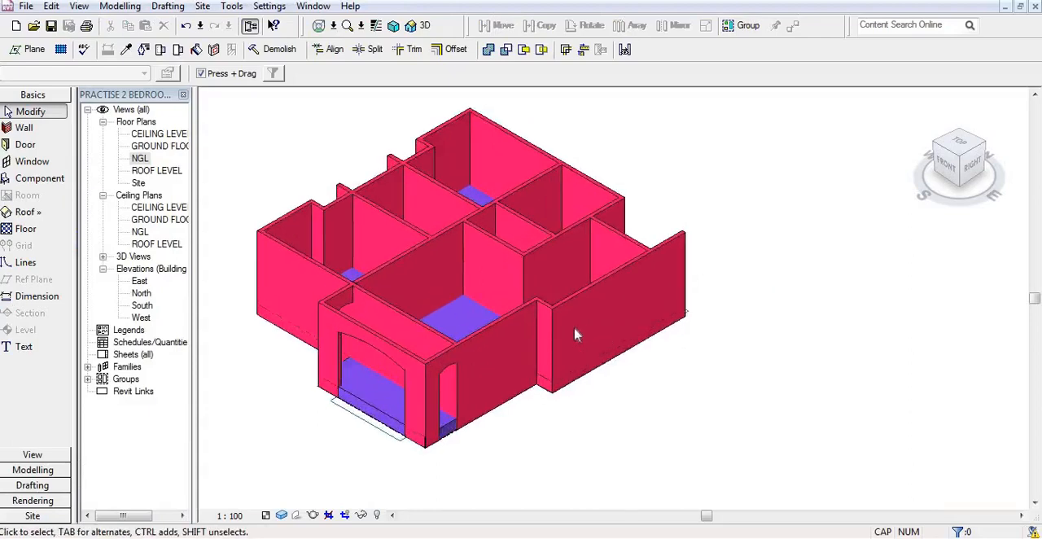
pyautogui.scroll(-2, 574, 326)
pyautogui.scroll(1, 293, 335)
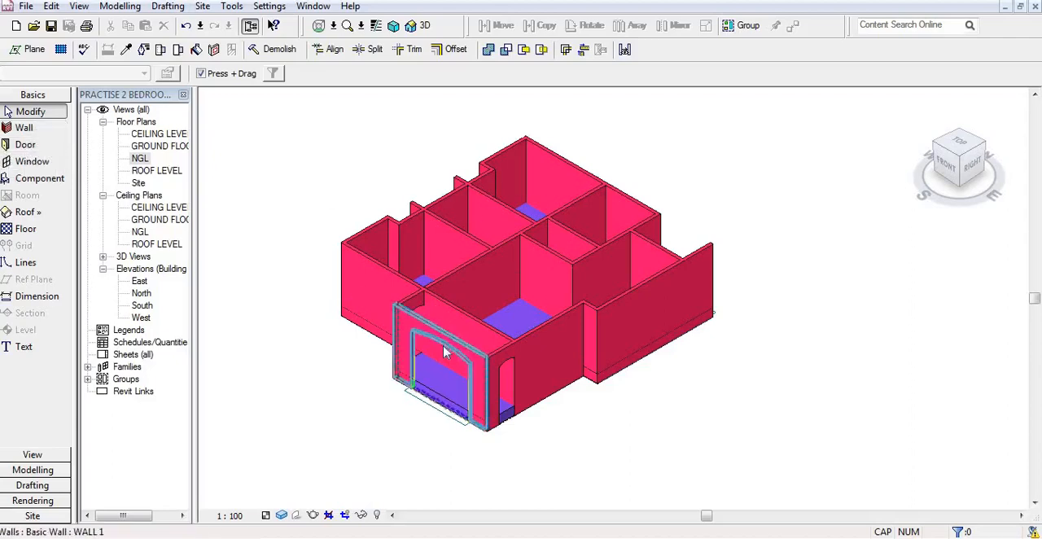
pyautogui.doubleClick(164, 147)
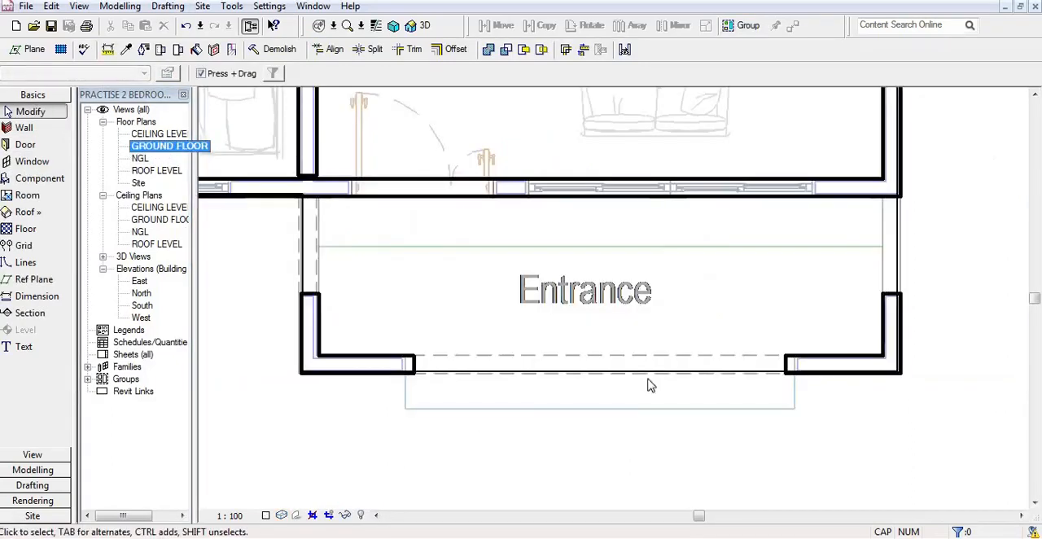
pyautogui.scroll(-5, 634, 408)
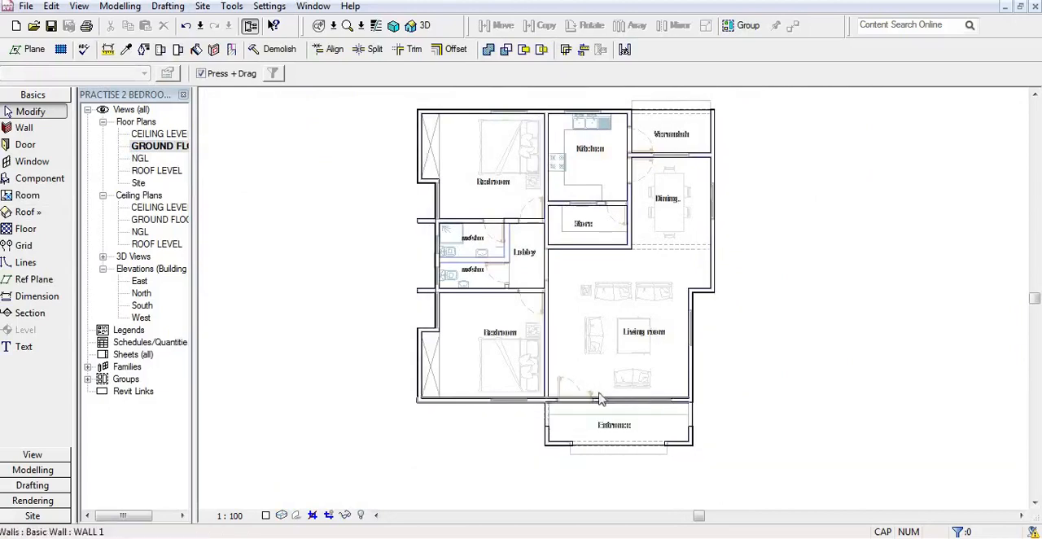
# Step: Start the Door tool and go to the Doors folder of the Metric Library to load a door family
pyautogui.click(28, 145)
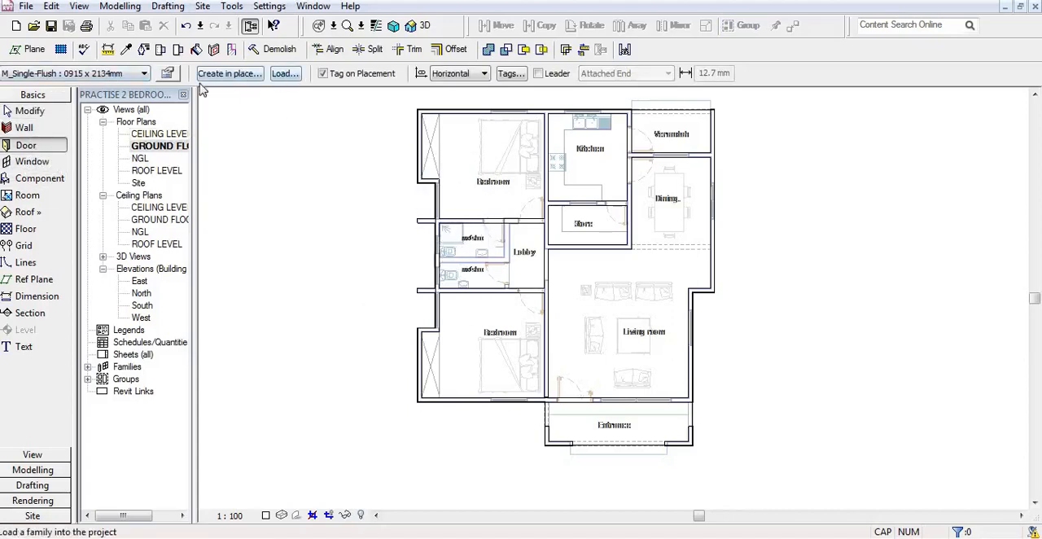
pyautogui.click(291, 75)
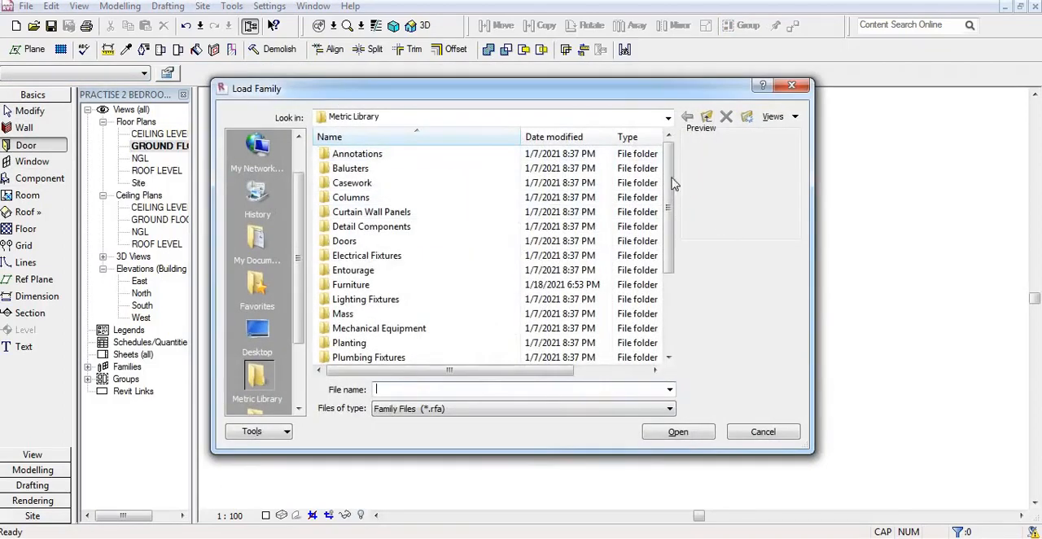
pyautogui.moveTo(667, 194); pyautogui.dragTo(666, 272)
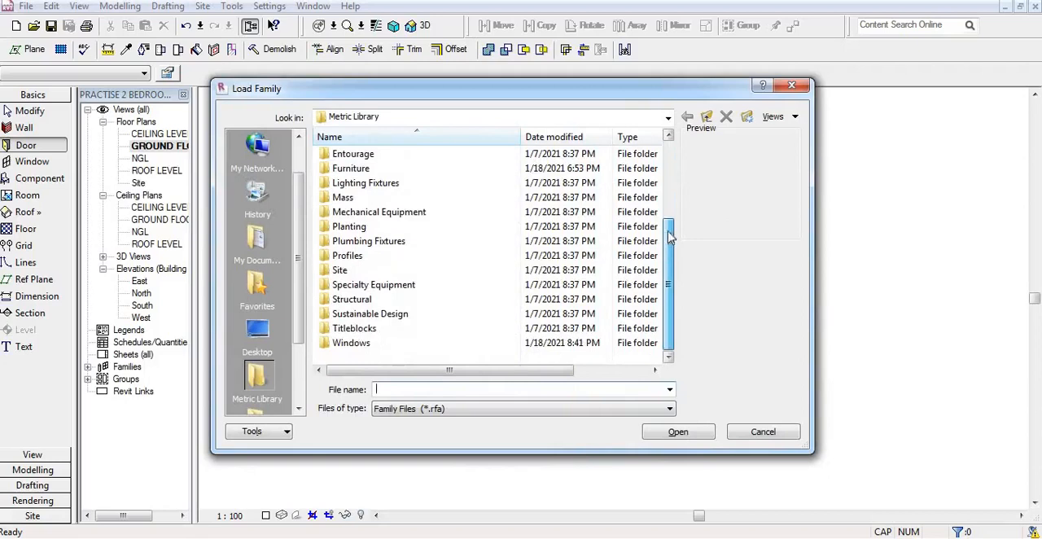
pyautogui.moveTo(669, 235); pyautogui.dragTo(670, 165)
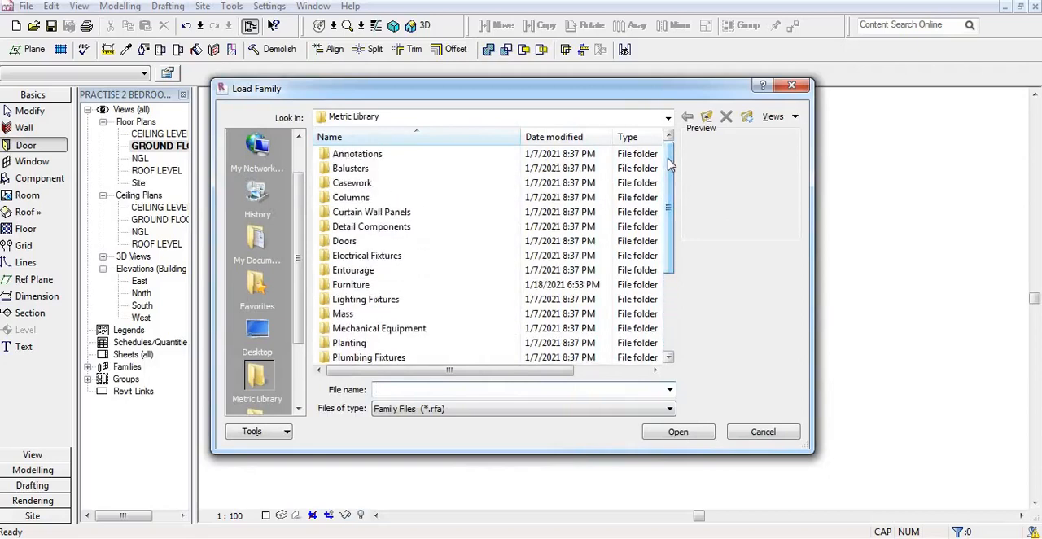
pyautogui.moveTo(667, 165); pyautogui.dragTo(664, 211)
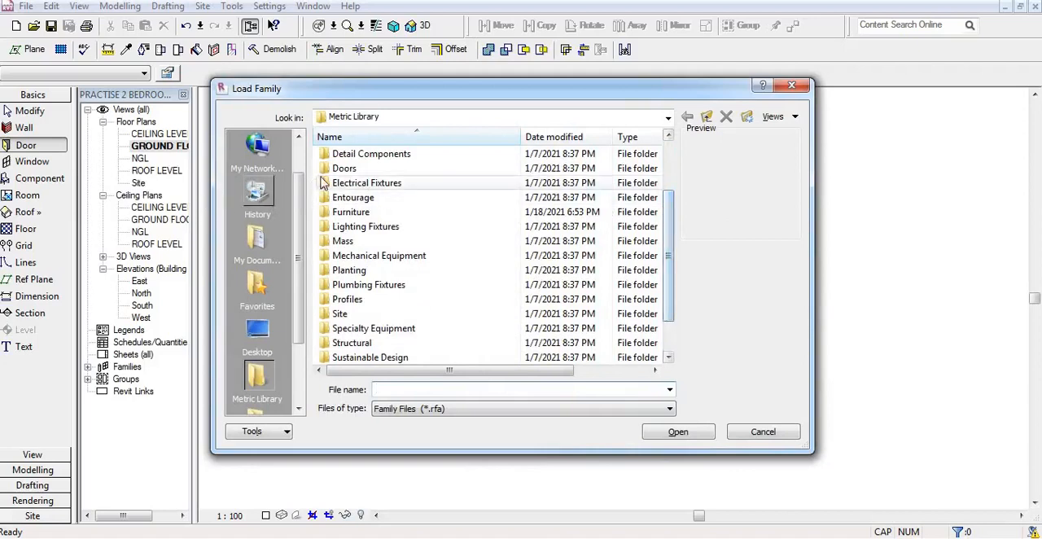
pyautogui.doubleClick(347, 167)
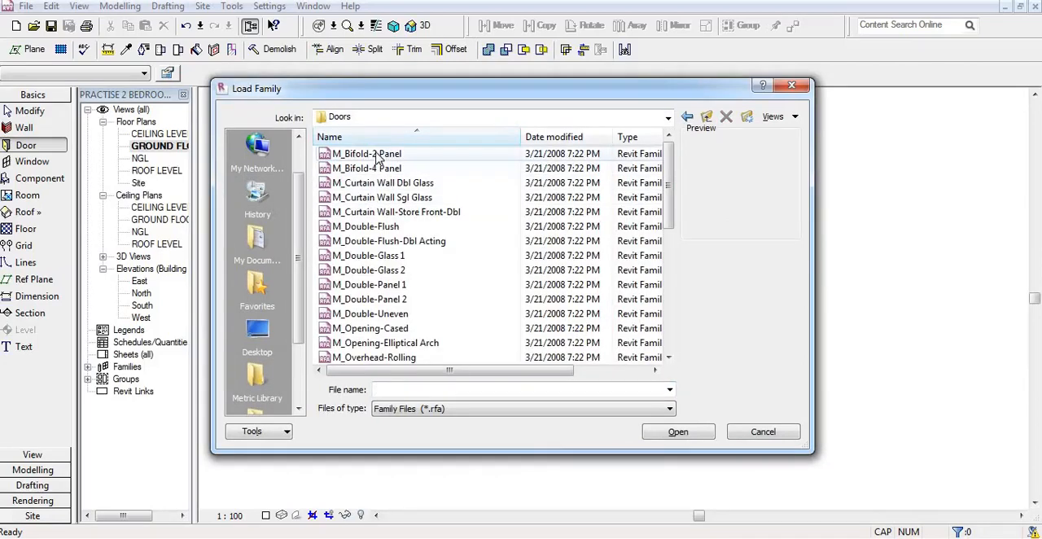
# Step: Preview the door families in the Metric Library Doors folder, from M_Bifold-2 Panel through M_Sliding-2 Panel
pyautogui.click(377, 155)
pyautogui.press('Down')
pyautogui.press('Down')
pyautogui.press('Down')
pyautogui.press('Down')
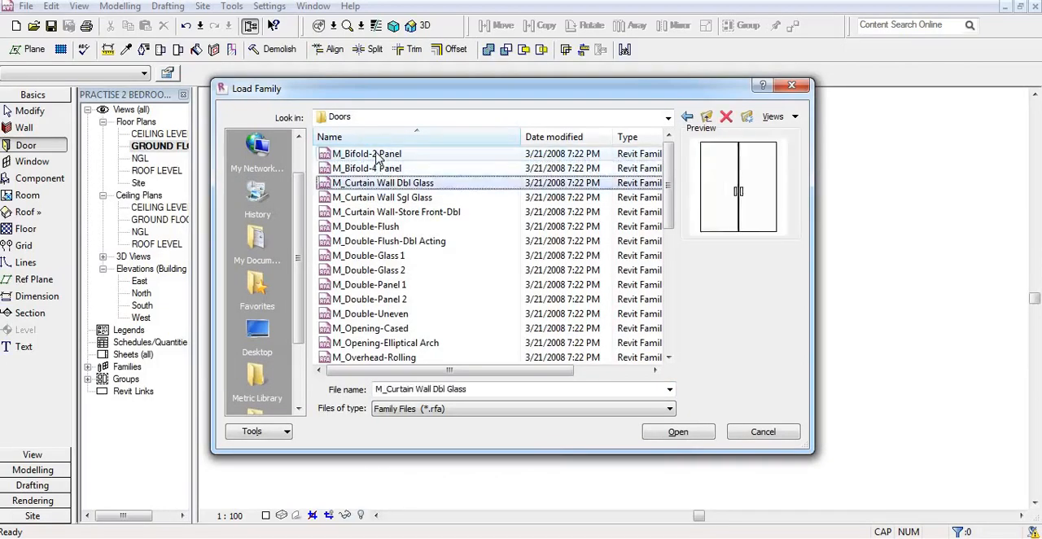
pyautogui.press('Down')
pyautogui.press('Down')
pyautogui.press('Down')
pyautogui.press('Down')
pyautogui.press('Down')
pyautogui.press('Down')
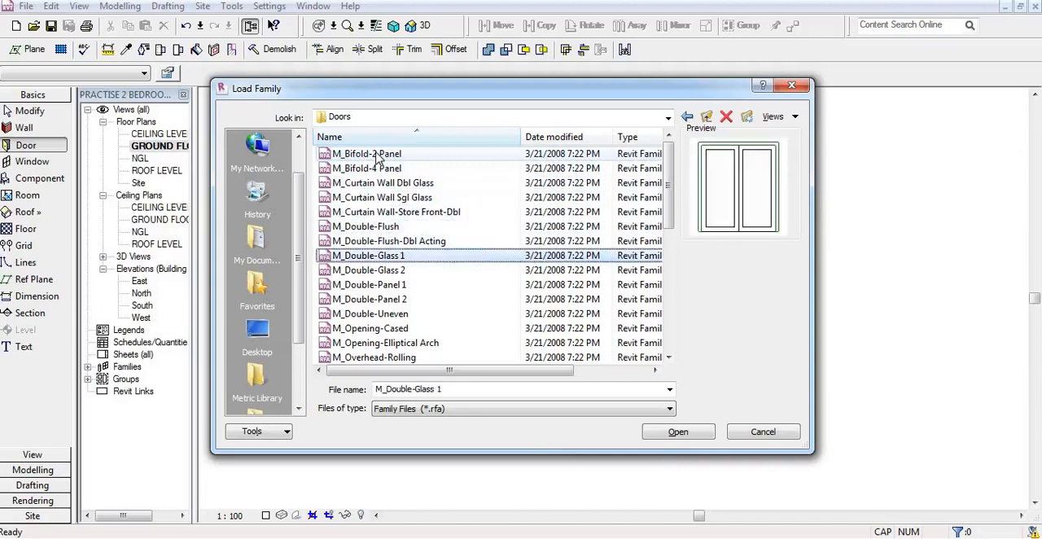
pyautogui.press('Down')
pyautogui.press('Down')
pyautogui.press('Down')
pyautogui.press('Down')
pyautogui.press('Down')
pyautogui.press('Down')
pyautogui.press('Down')
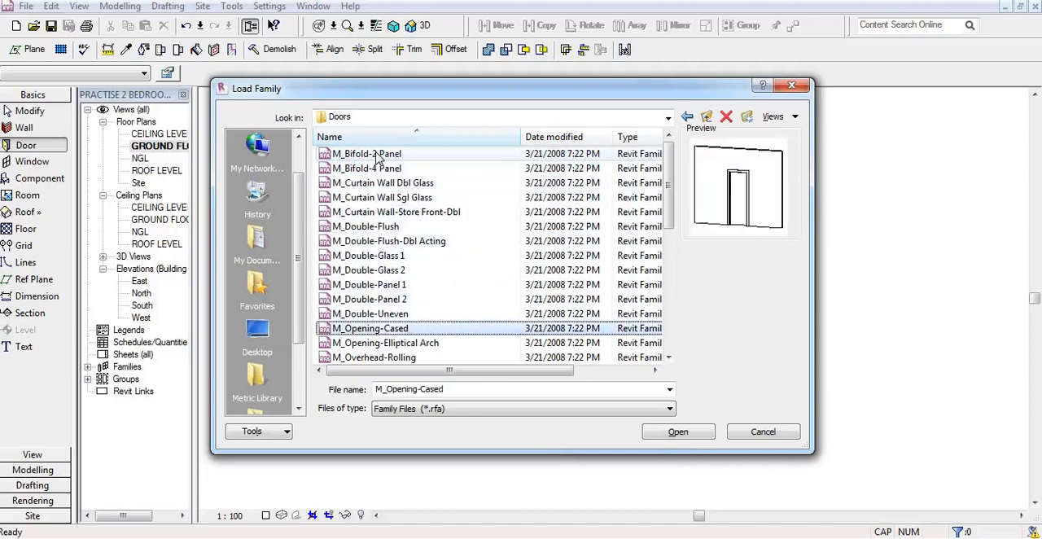
pyautogui.press('Down')
pyautogui.press('Down')
pyautogui.press('Down')
pyautogui.press('Down')
pyautogui.press('Down')
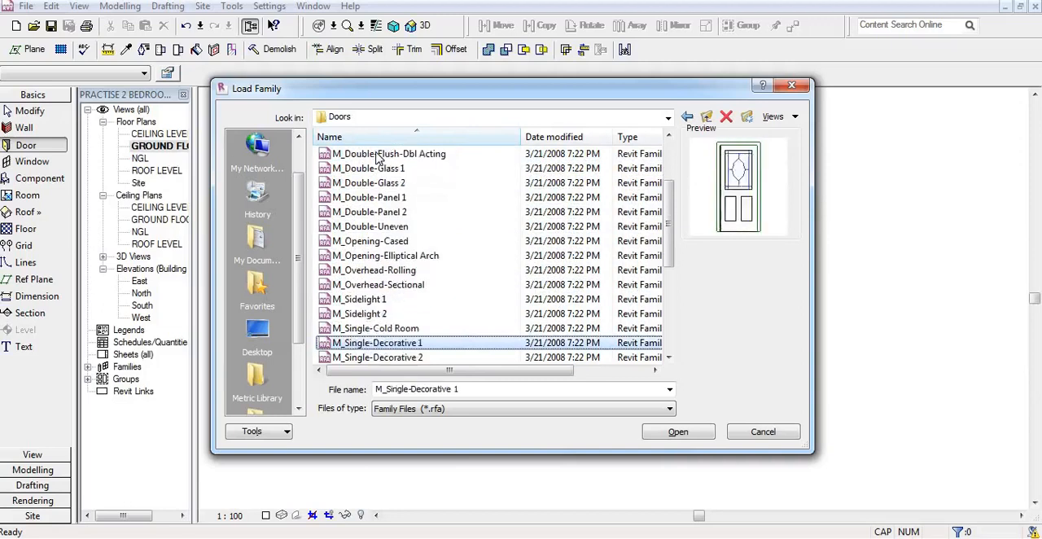
pyautogui.press('Down')
pyautogui.press('Down')
pyautogui.press('Down')
pyautogui.press('Down')
pyautogui.press('Down')
pyautogui.press('Down')
pyautogui.press('Down')
pyautogui.press('Down')
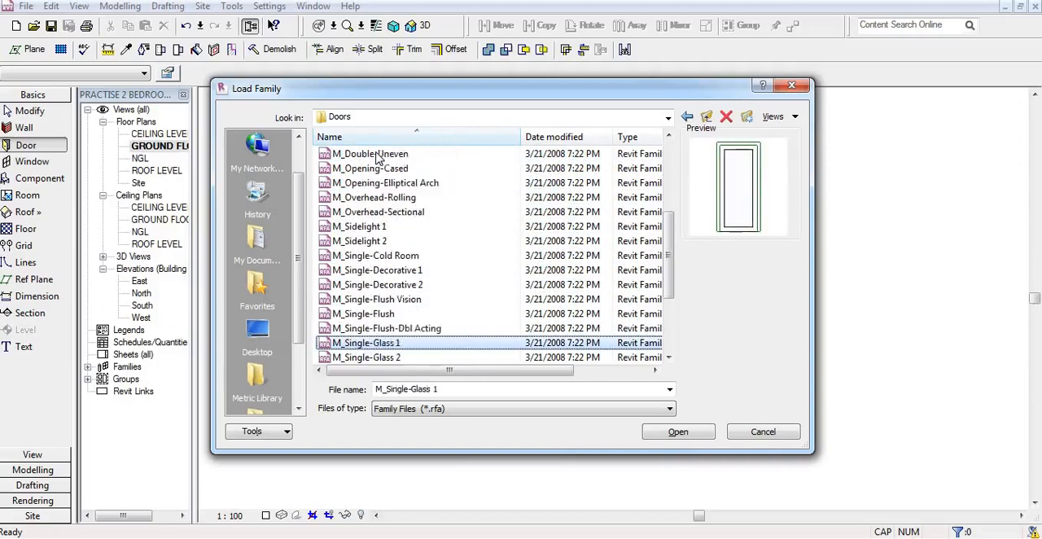
pyautogui.press('Down')
pyautogui.press('Down')
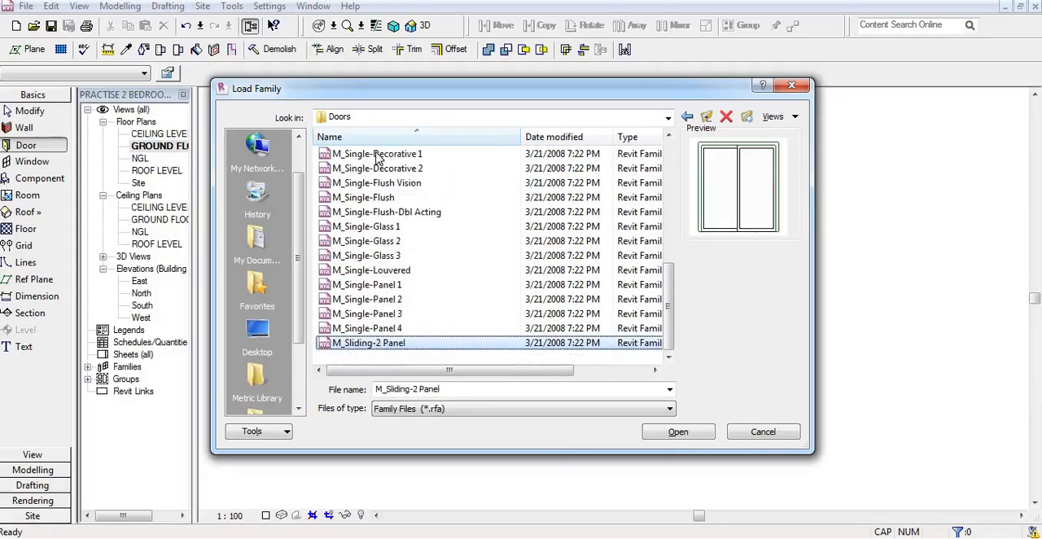
pyautogui.press('Up')
pyautogui.press('Up')
pyautogui.press('Up')
pyautogui.press('Up')
pyautogui.press('Up')
pyautogui.press('Up')
pyautogui.press('Up')
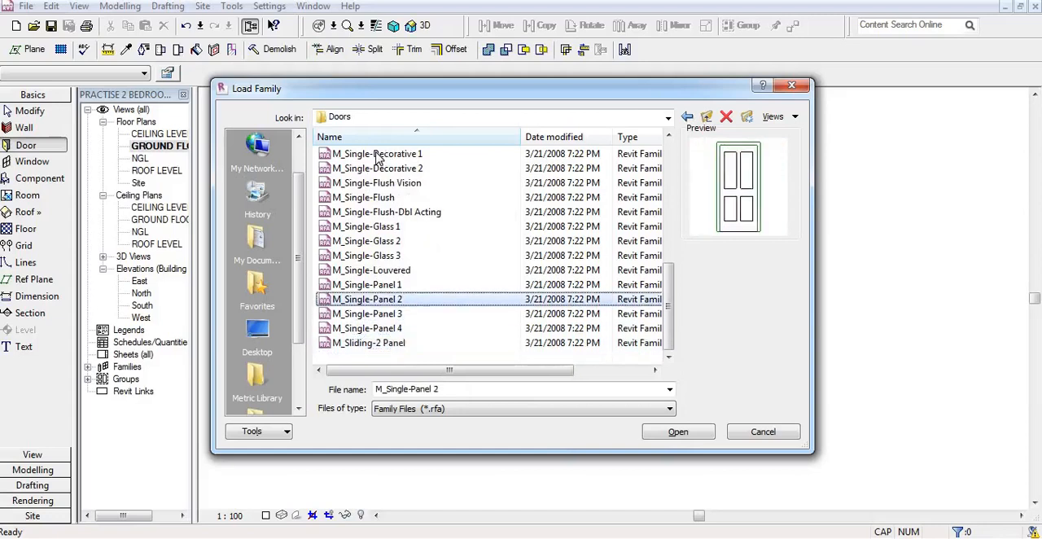
pyautogui.press('Up')
pyautogui.press('Up')
pyautogui.press('Up')
pyautogui.press('Up')
pyautogui.press('Up')
pyautogui.press('Up')
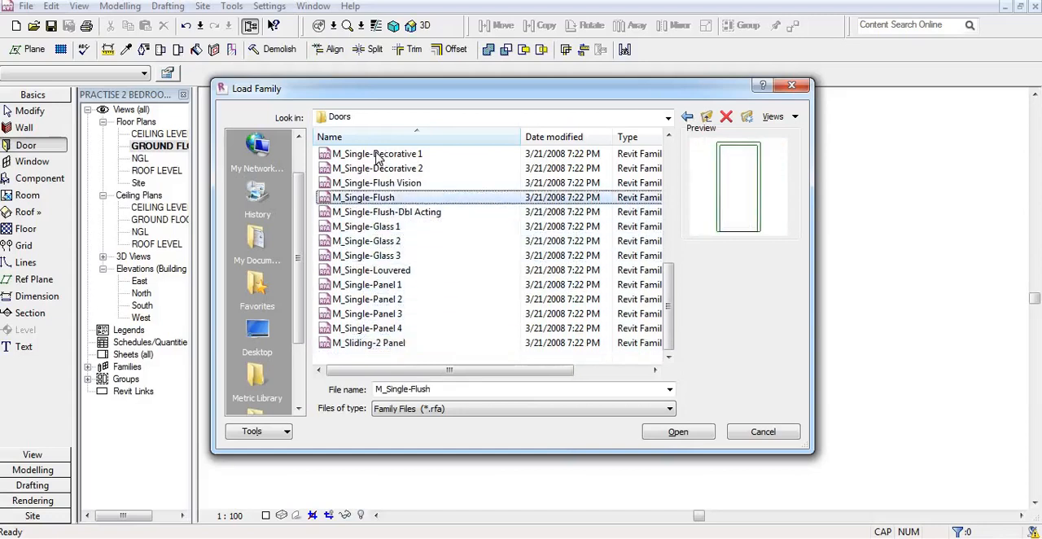
pyautogui.press('Up')
pyautogui.press('Up')
pyautogui.press('Up')
pyautogui.press('Up')
pyautogui.press('Up')
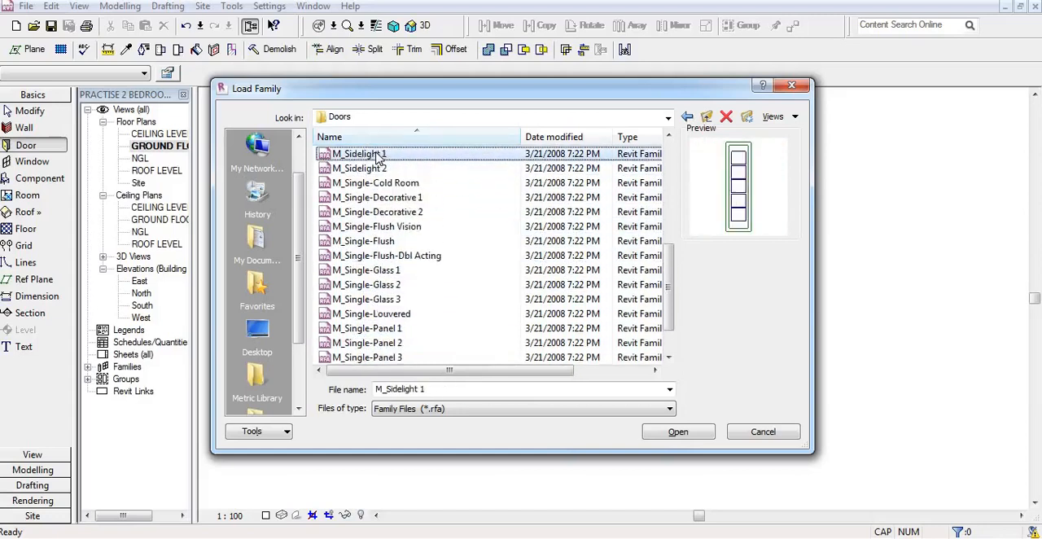
pyautogui.press('Up')
pyautogui.press('Up')
pyautogui.press('Up')
pyautogui.press('Up')
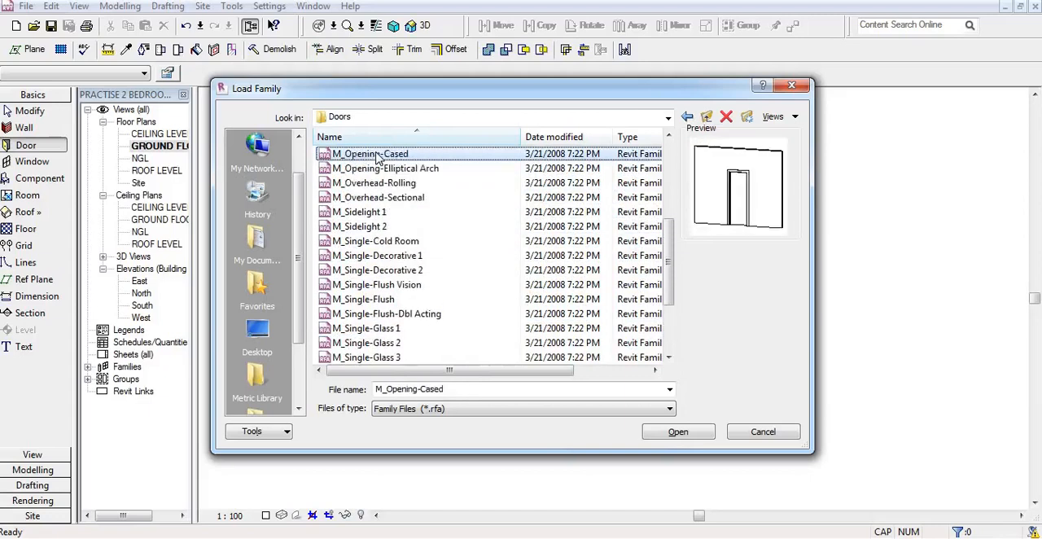
pyautogui.press('Up')
pyautogui.press('Up')
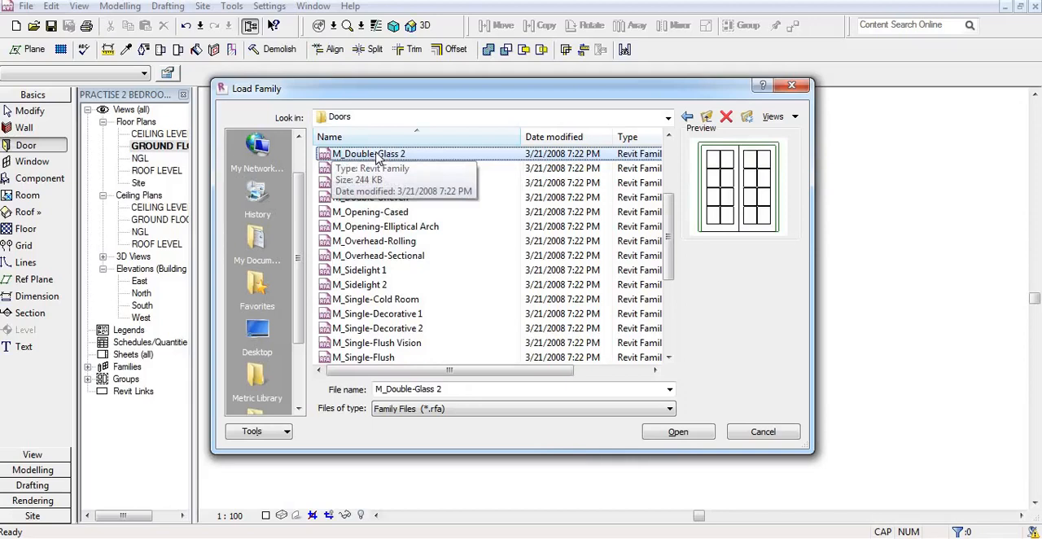
pyautogui.press('Up')
pyautogui.press('Up')
pyautogui.press('Up')
pyautogui.press('Up')
pyautogui.press('Up')
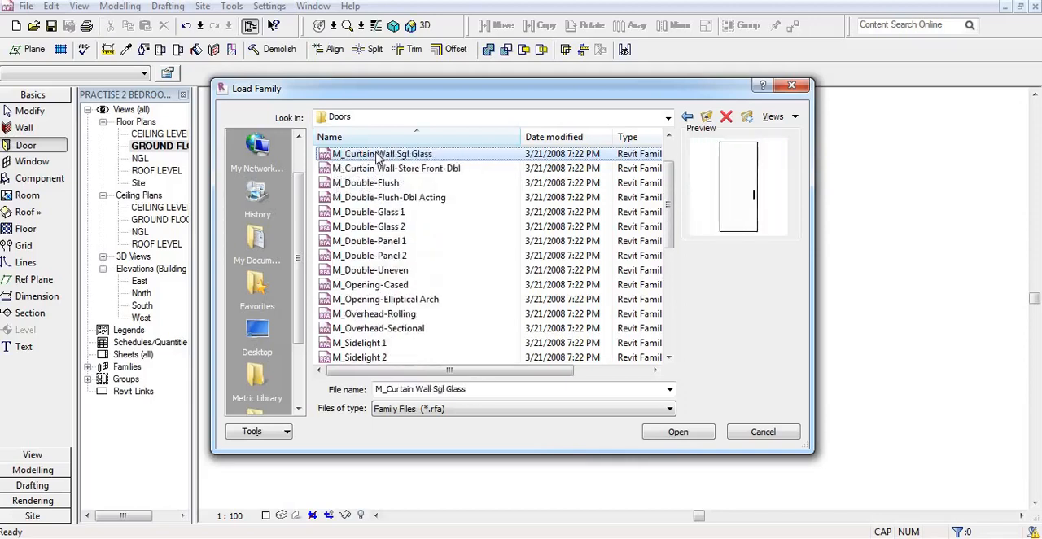
pyautogui.press('Up')
pyautogui.press('Up')
pyautogui.press('Up')
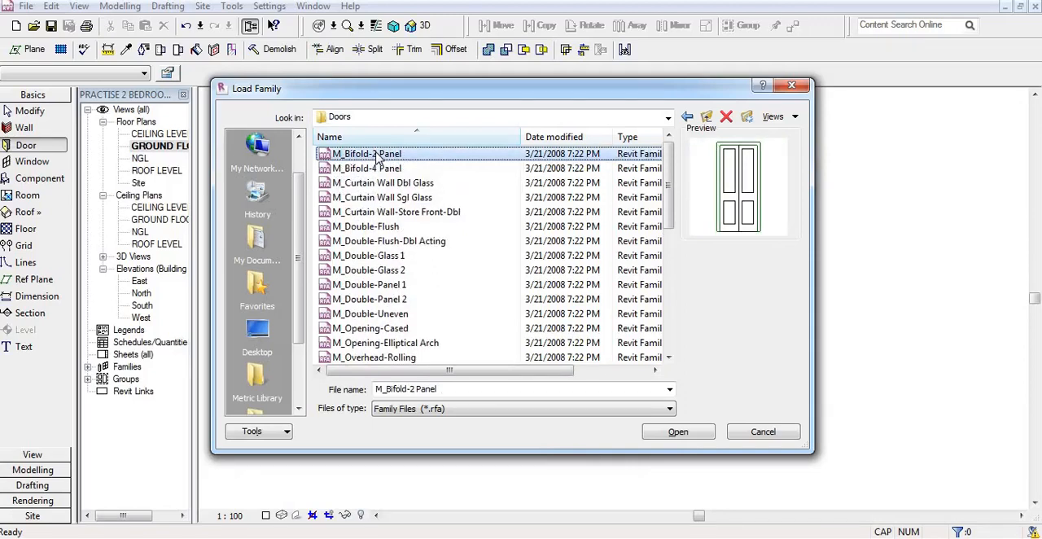
pyautogui.press('Down')
pyautogui.press('Down')
pyautogui.press('Down')
pyautogui.press('Down')
pyautogui.press('Down')
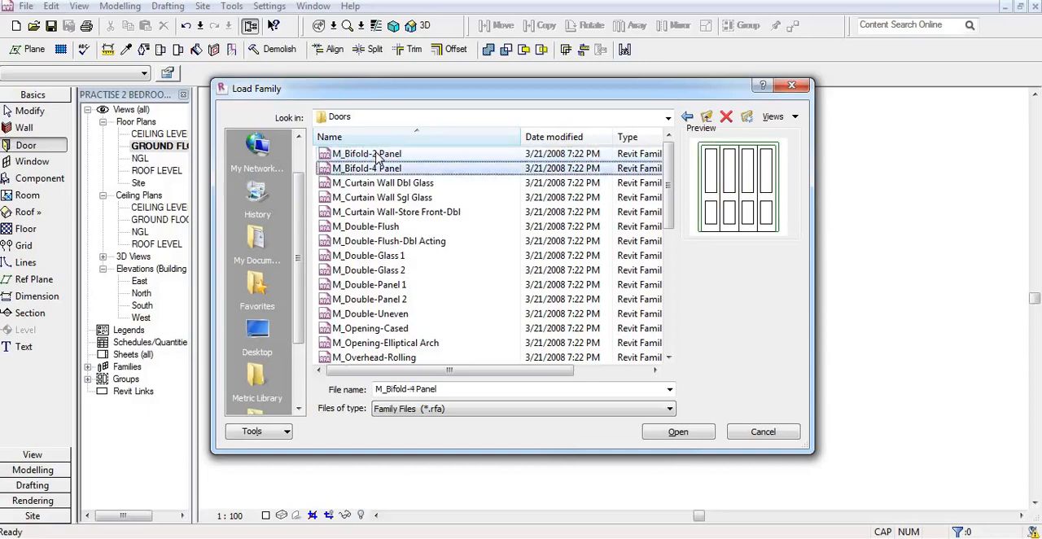
pyautogui.press('Down')
pyautogui.press('Down')
pyautogui.press('Down')
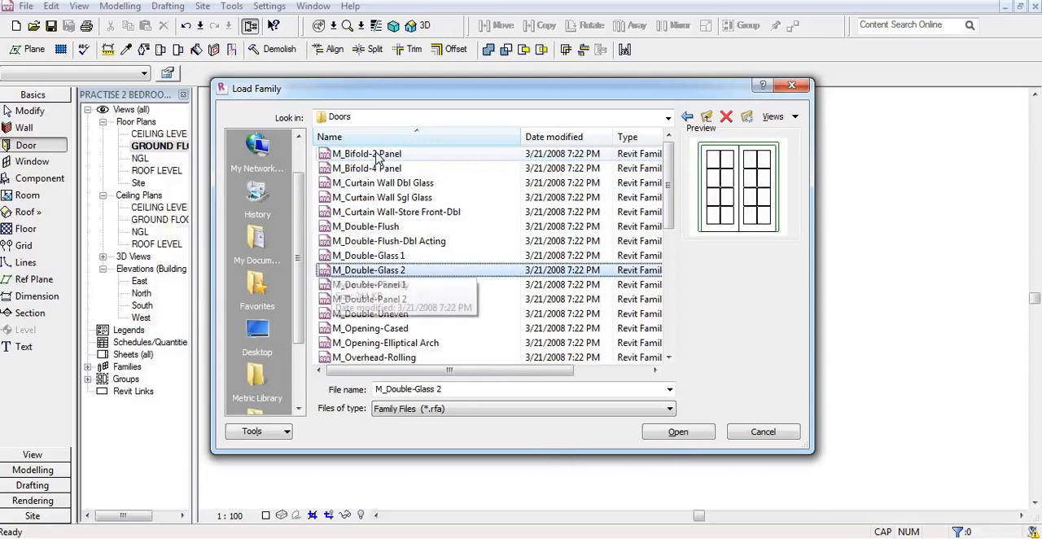
pyautogui.press('Down')
pyautogui.press('Down')
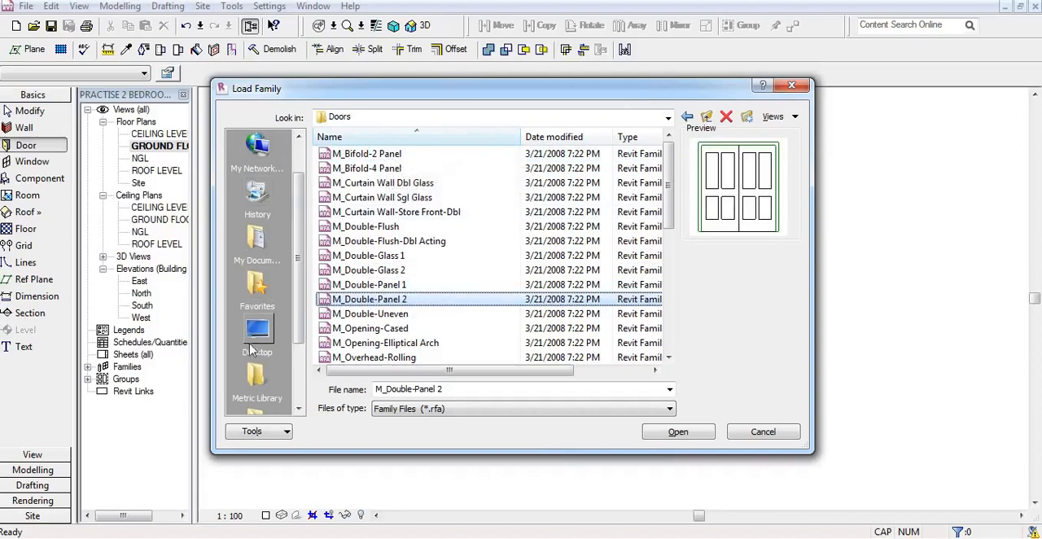
# Step: Go to My Documents and open the External Doors folder inside MATERIALS 222, Doors 2
pyautogui.click(256, 239)
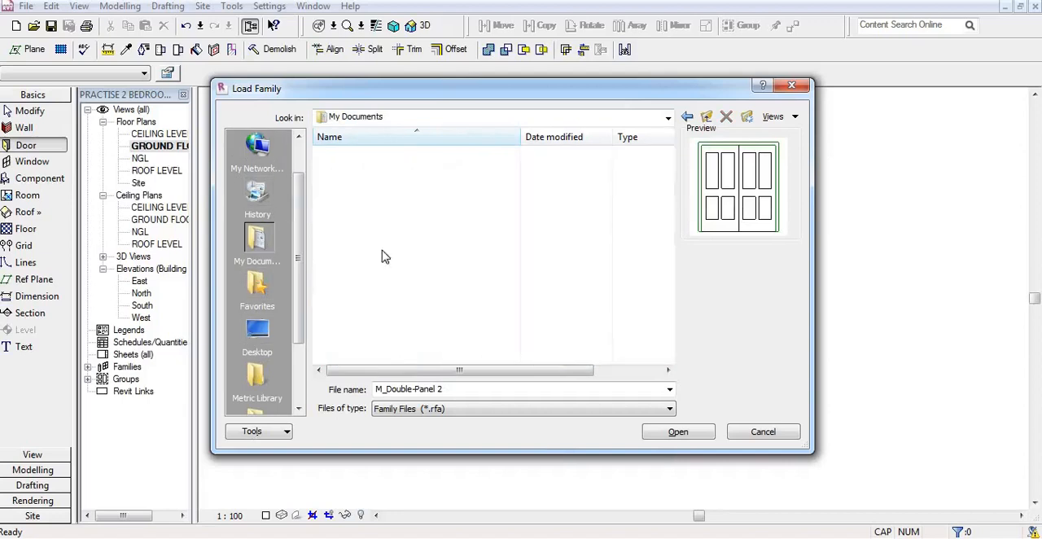
pyautogui.click(377, 214)
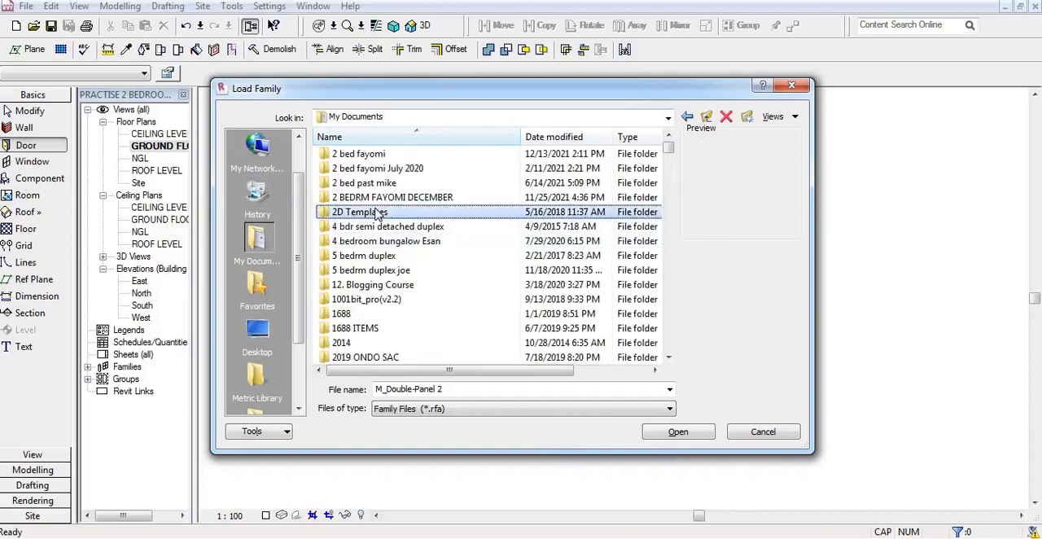
pyautogui.press('m')
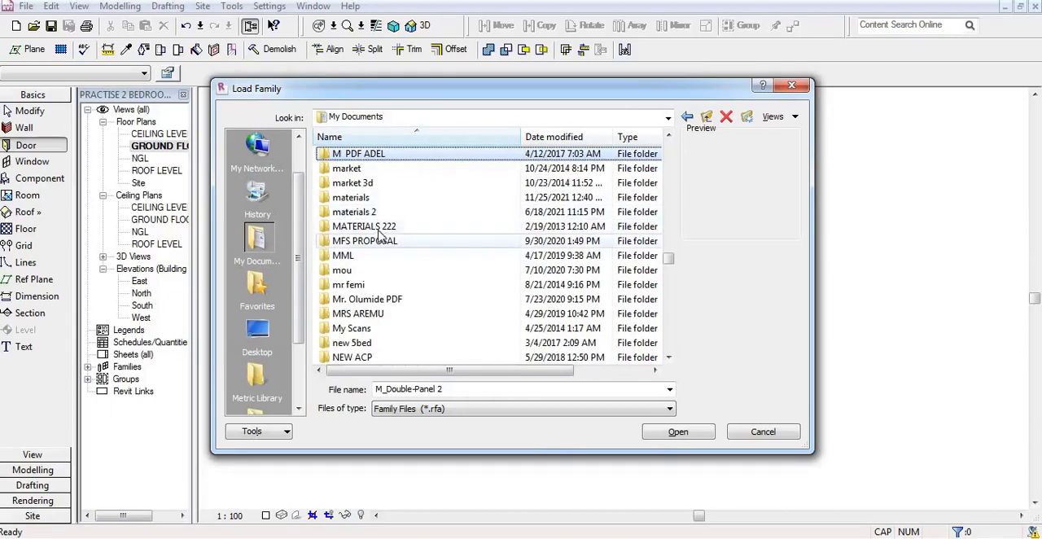
pyautogui.doubleClick(379, 228)
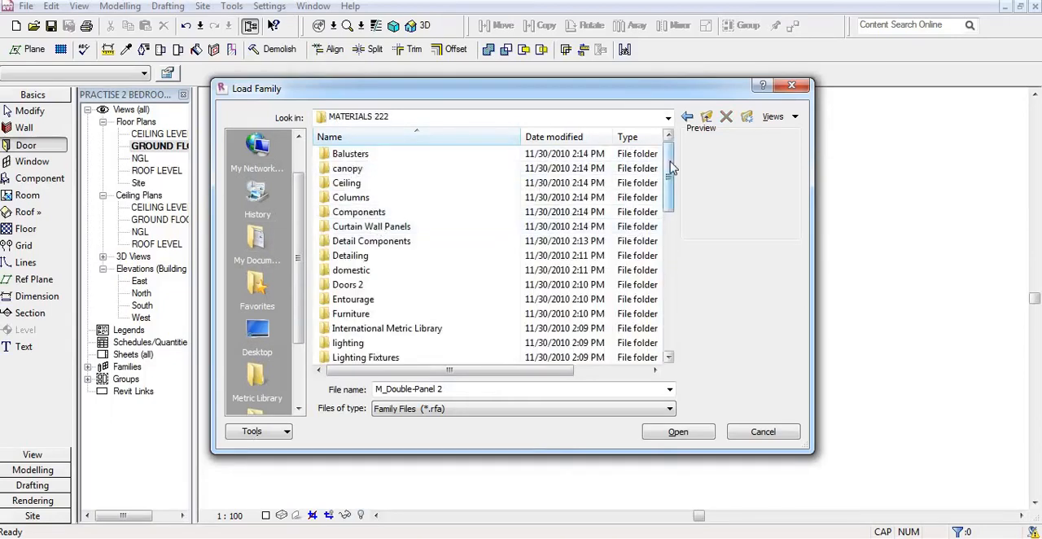
pyautogui.moveTo(671, 167); pyautogui.dragTo(672, 198)
pyautogui.doubleClick(367, 197)
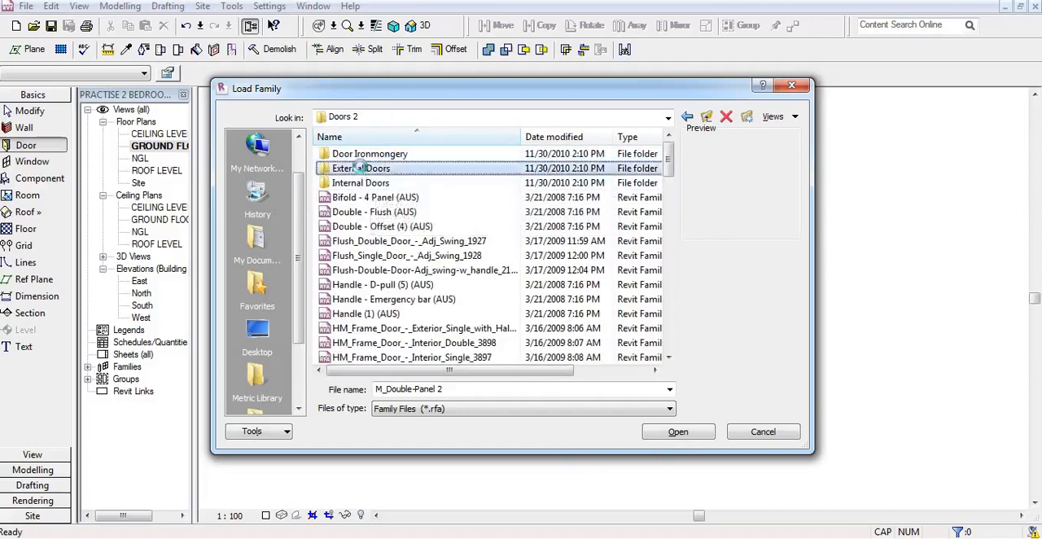
pyautogui.doubleClick(363, 168)
# Step: Look through the external door families and load ExtSgl w Side Panel into the project
pyautogui.click(376, 154)
pyautogui.press('Down')
pyautogui.press('Down')
pyautogui.press('Down')
pyautogui.press('Down')
pyautogui.press('Down')
pyautogui.press('Down')
pyautogui.press('Down')
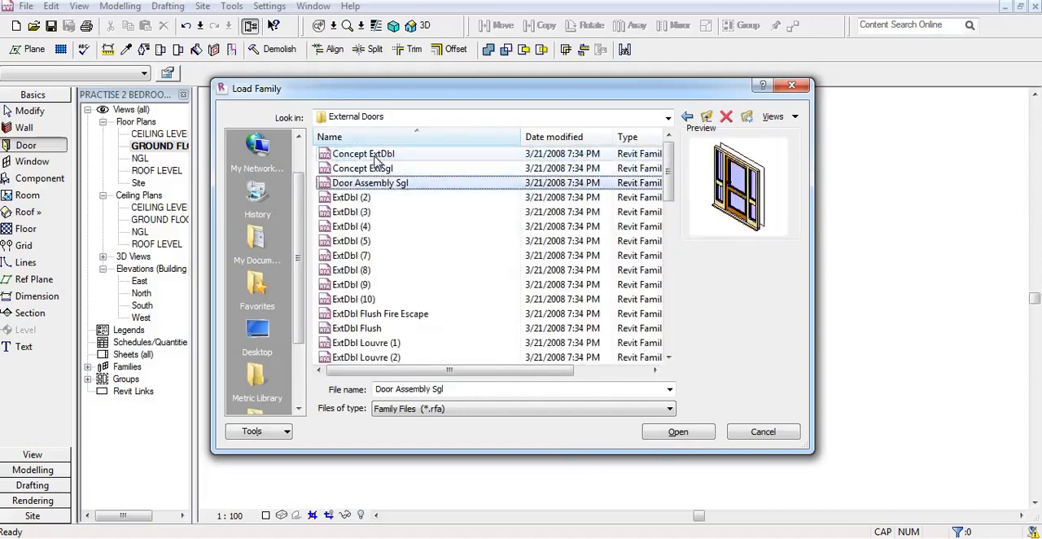
pyautogui.press('Down')
pyautogui.press('Down')
pyautogui.press('Down')
pyautogui.press('Down')
pyautogui.press('Down')
pyautogui.press('Down')
pyautogui.press('Down')
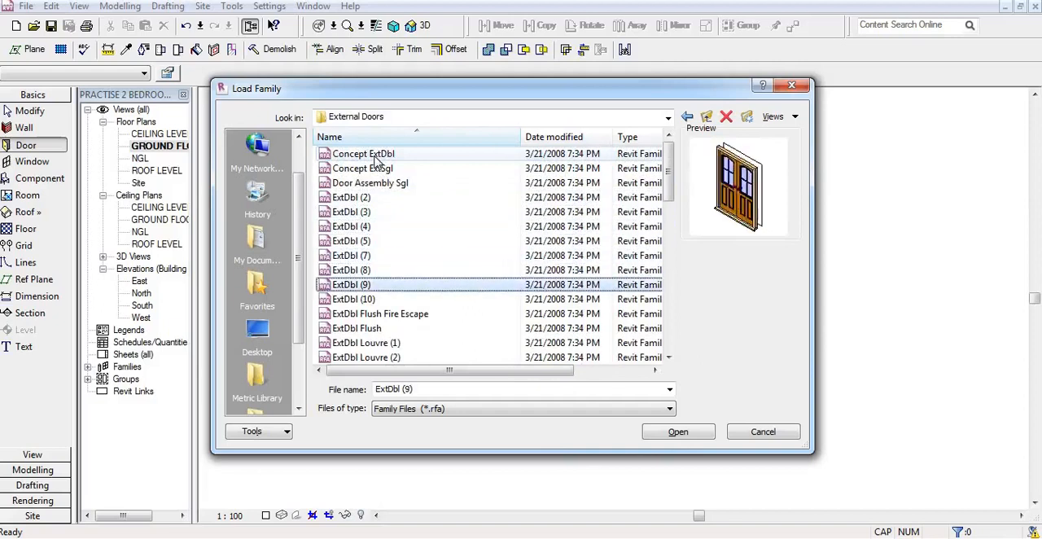
pyautogui.press('Down')
pyautogui.press('Down')
pyautogui.press('Down')
pyautogui.press('Down')
pyautogui.press('Down')
pyautogui.press('Down')
pyautogui.press('Down')
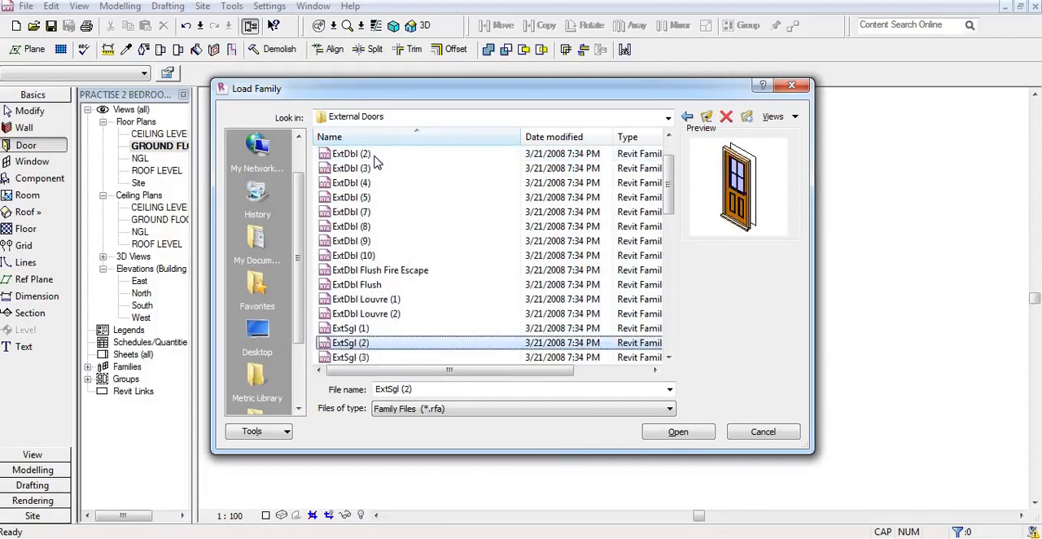
pyautogui.press('Down')
pyautogui.press('Down')
pyautogui.press('Down')
pyautogui.press('Down')
pyautogui.press('Down')
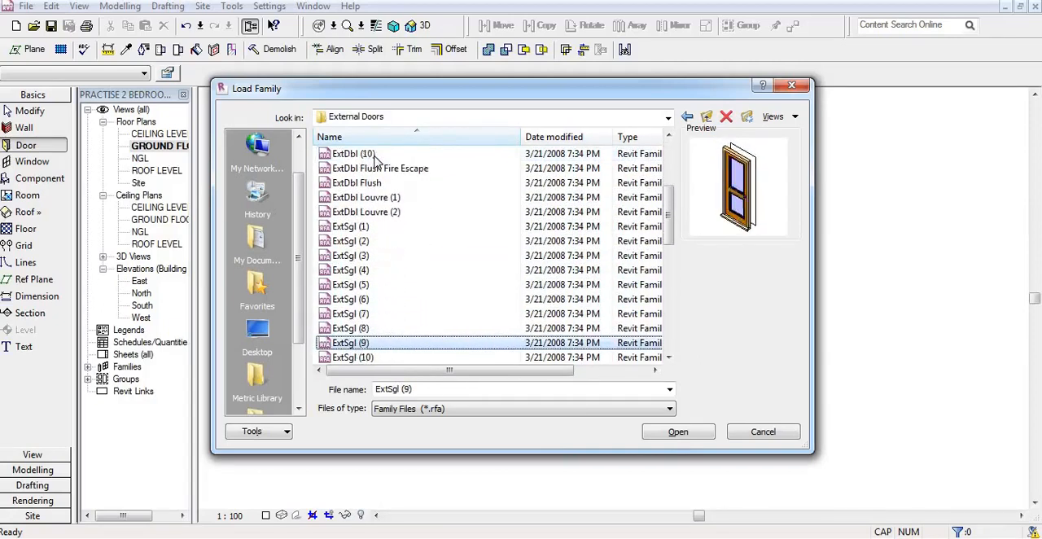
pyautogui.press('Down')
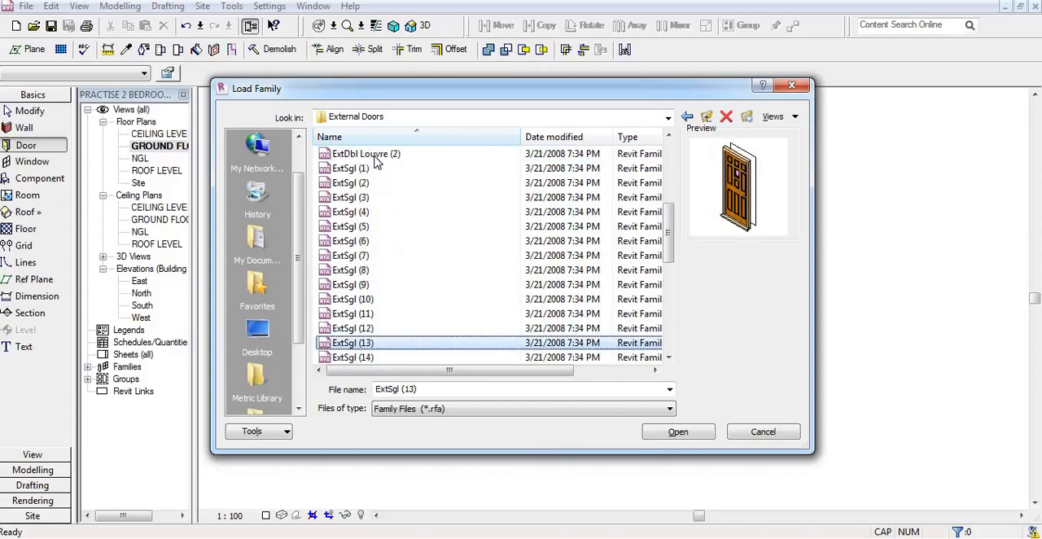
pyautogui.press('Down')
pyautogui.press('Down')
pyautogui.press('Down')
pyautogui.press('Down')
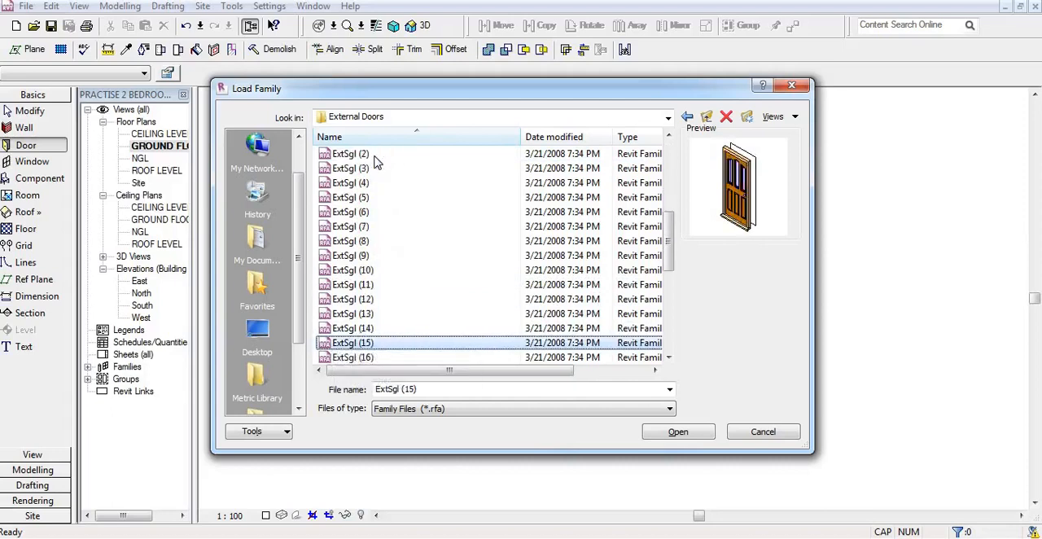
pyautogui.press('Down')
pyautogui.press('Down')
pyautogui.press('Down')
pyautogui.press('Down')
pyautogui.press('Down')
pyautogui.press('Down')
pyautogui.press('Down')
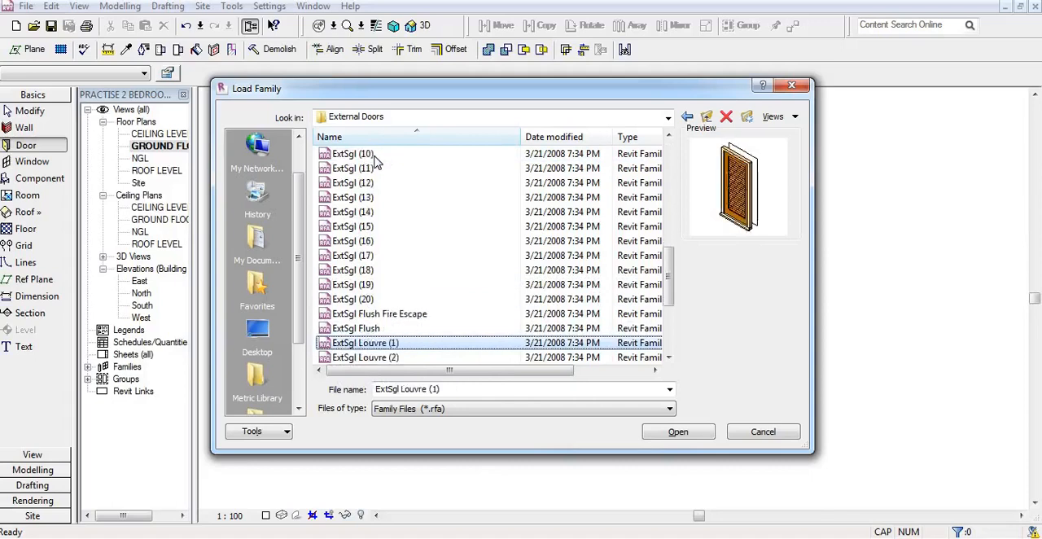
pyautogui.press('Down')
pyautogui.press('Down')
pyautogui.press('Up')
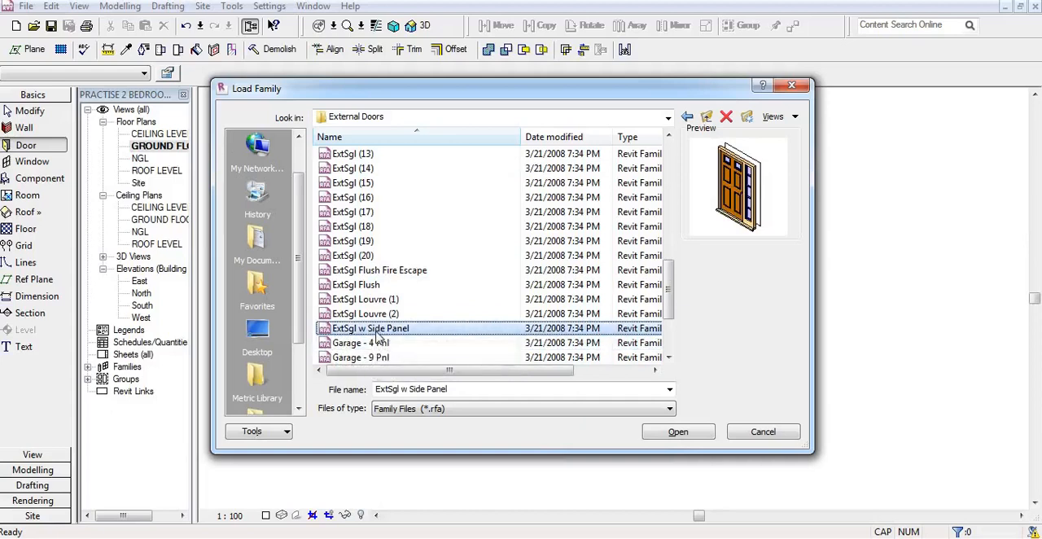
pyautogui.click(675, 432)
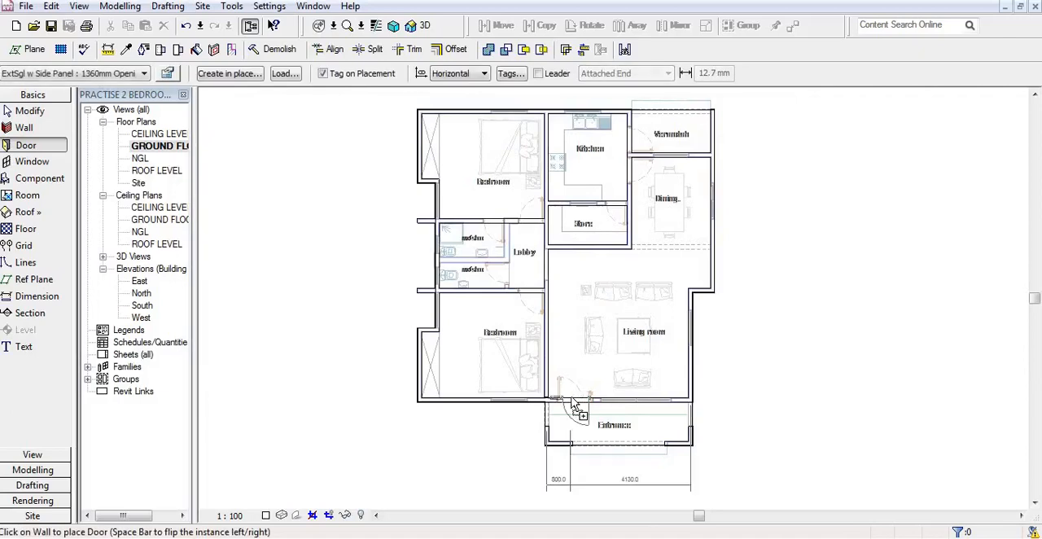
# Step: Place the ExtSgl w Side Panel door in the wall between living room and entrance, 1000 mm from the bedroom partition, swinging inward, and end the Door command
pyautogui.scroll(3, 575, 405)
pyautogui.scroll(1, 575, 404)
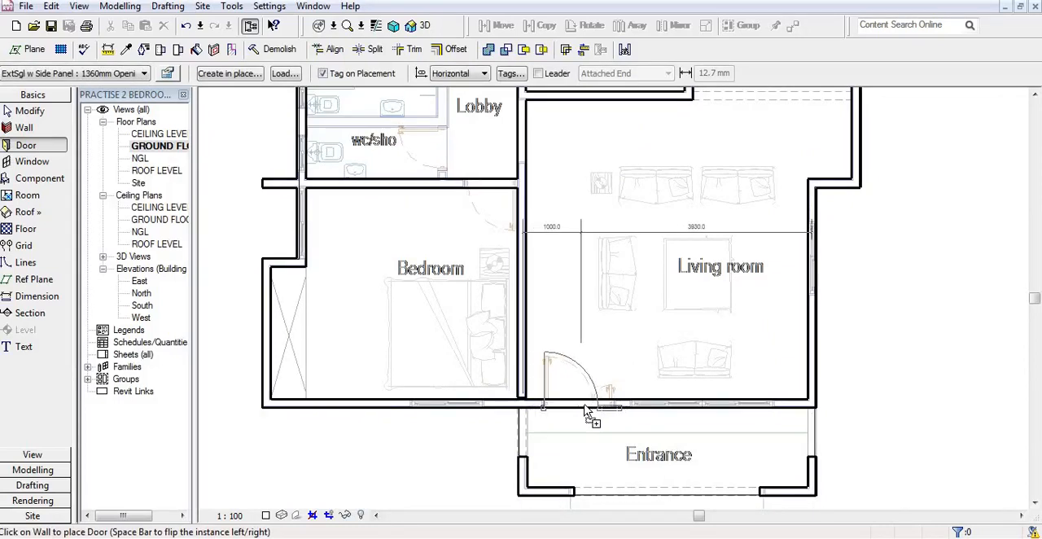
pyautogui.click(584, 407)
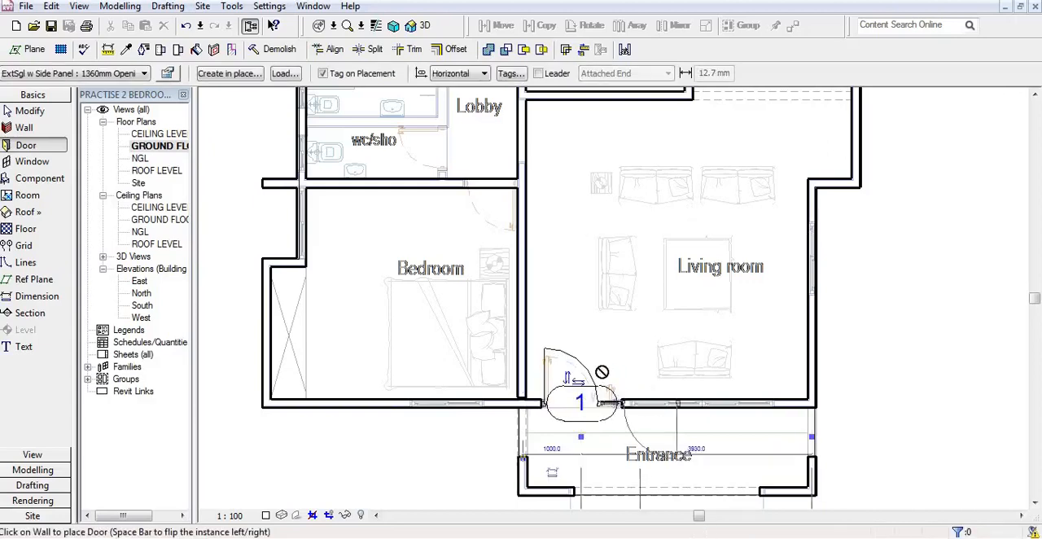
pyautogui.rightClick(601, 329)
pyautogui.click(627, 338)
pyautogui.rightClick(590, 322)
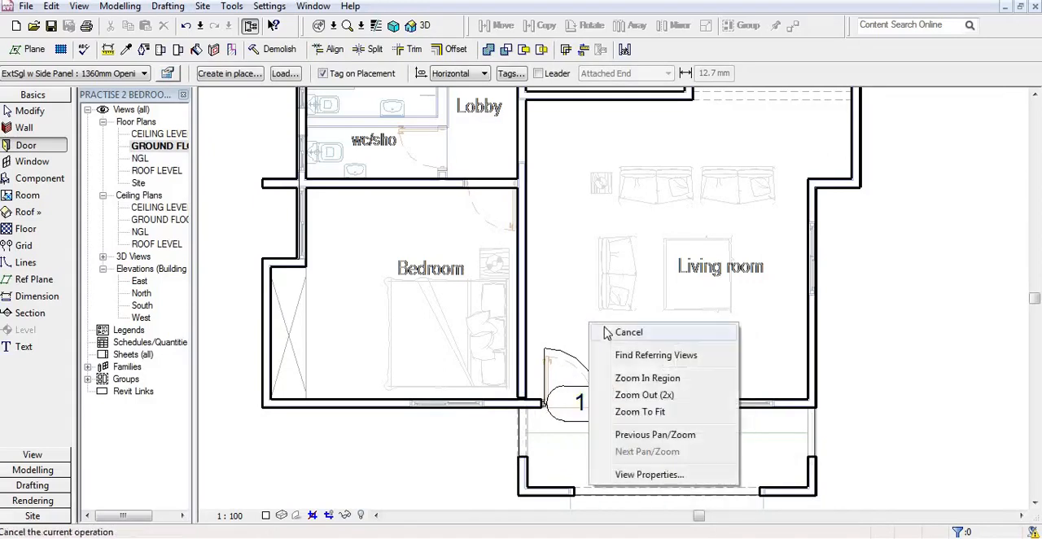
pyautogui.click(607, 332)
# Step: Set the Rough Width of the entrance door's 1360mm Opening using 907 Leaf type to 1200
pyautogui.click(573, 363)
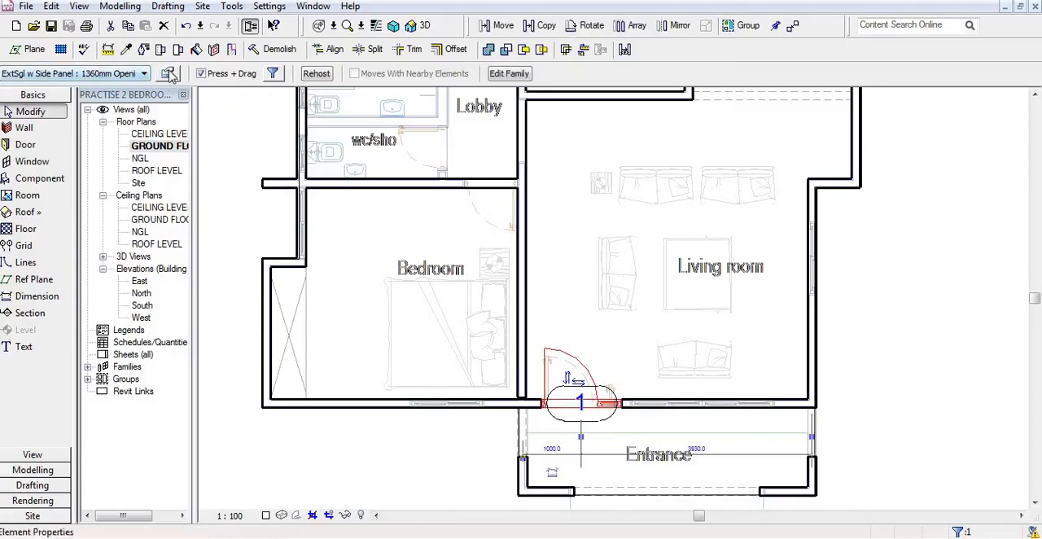
pyautogui.click(168, 74)
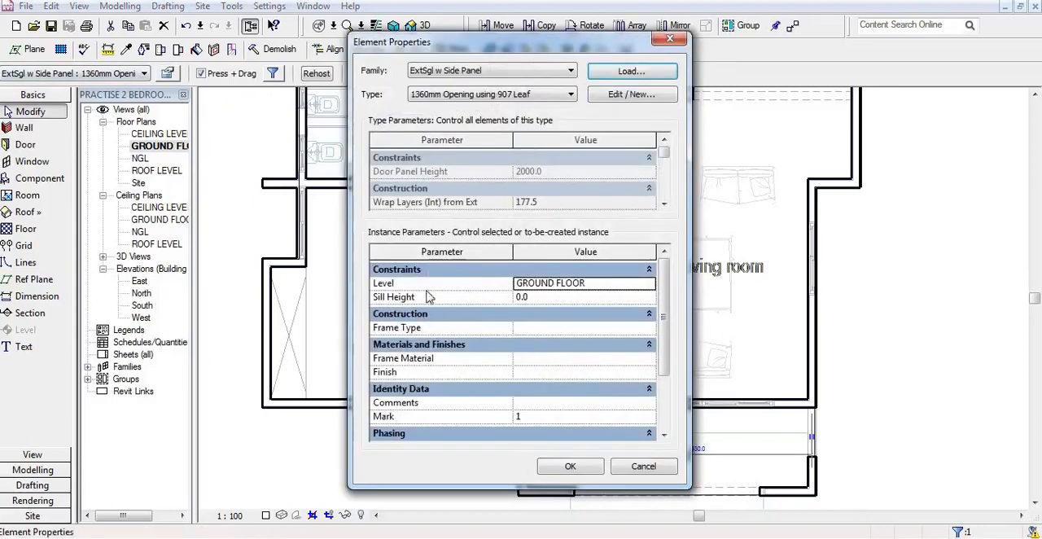
pyautogui.moveTo(663, 277)
pyautogui.mouseDown()
pyautogui.moveTo(666, 331)
pyautogui.moveTo(667, 279)
pyautogui.mouseUp()
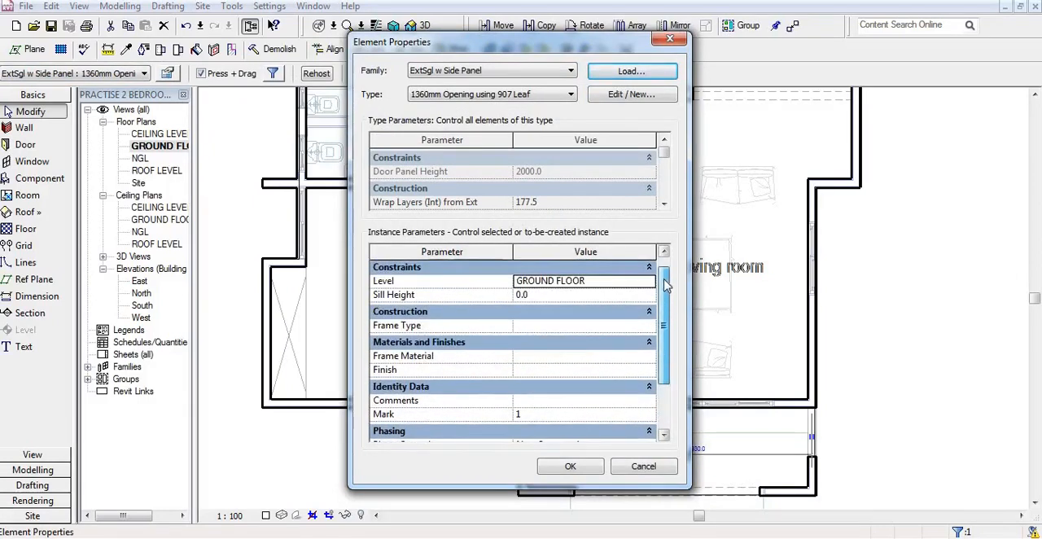
pyautogui.click(616, 95)
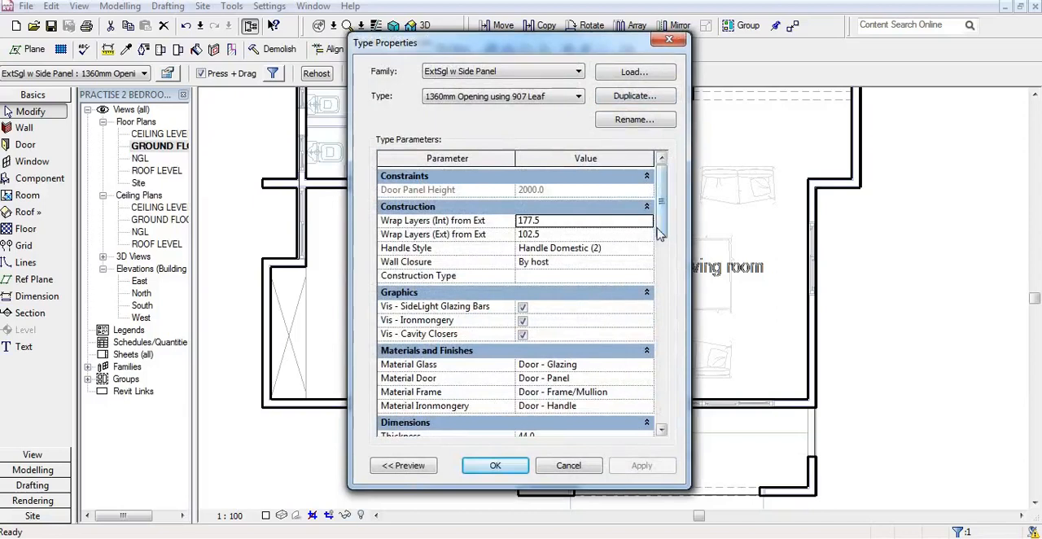
pyautogui.moveTo(661, 223); pyautogui.dragTo(661, 294)
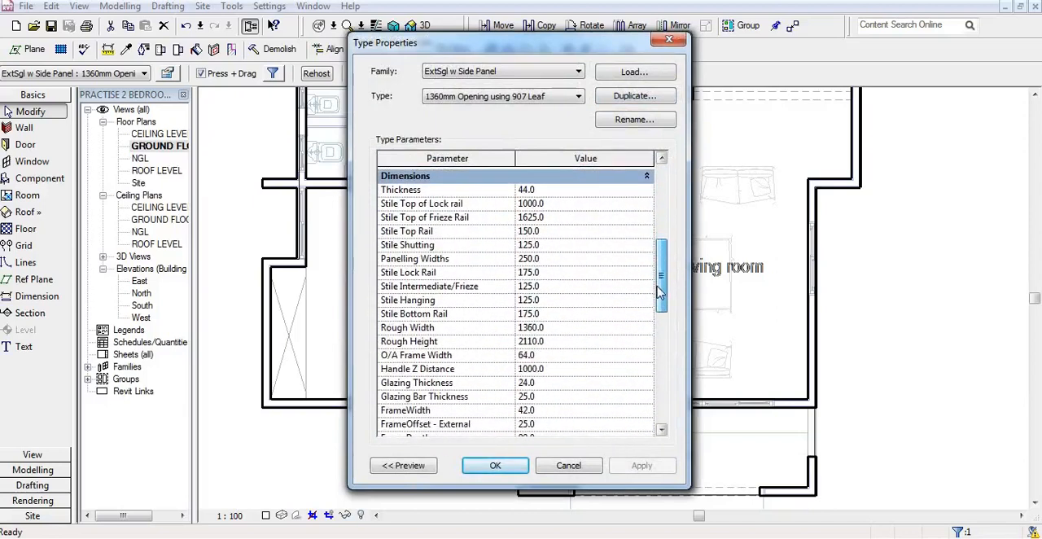
pyautogui.click(552, 331)
pyautogui.write('12')
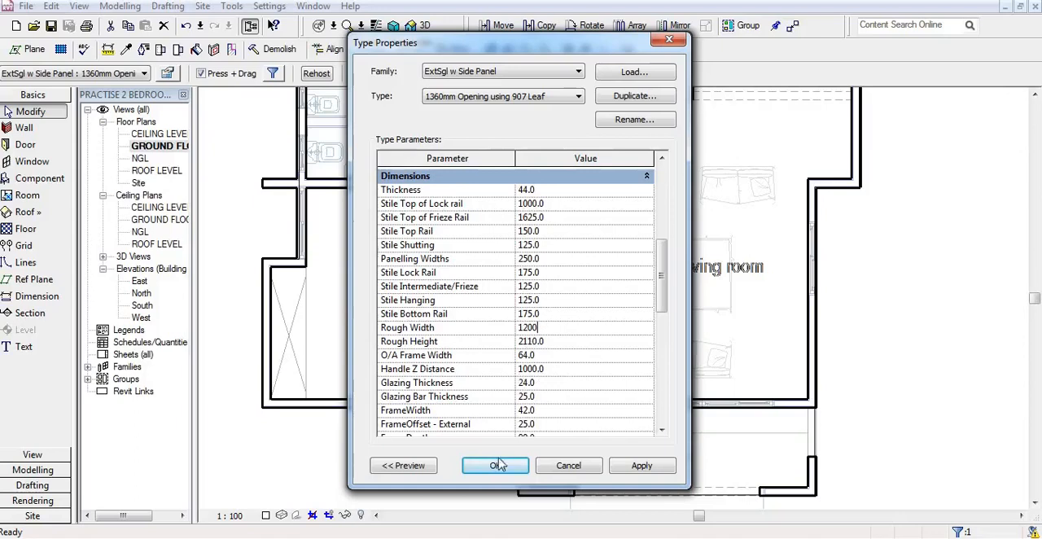
pyautogui.click(497, 468)
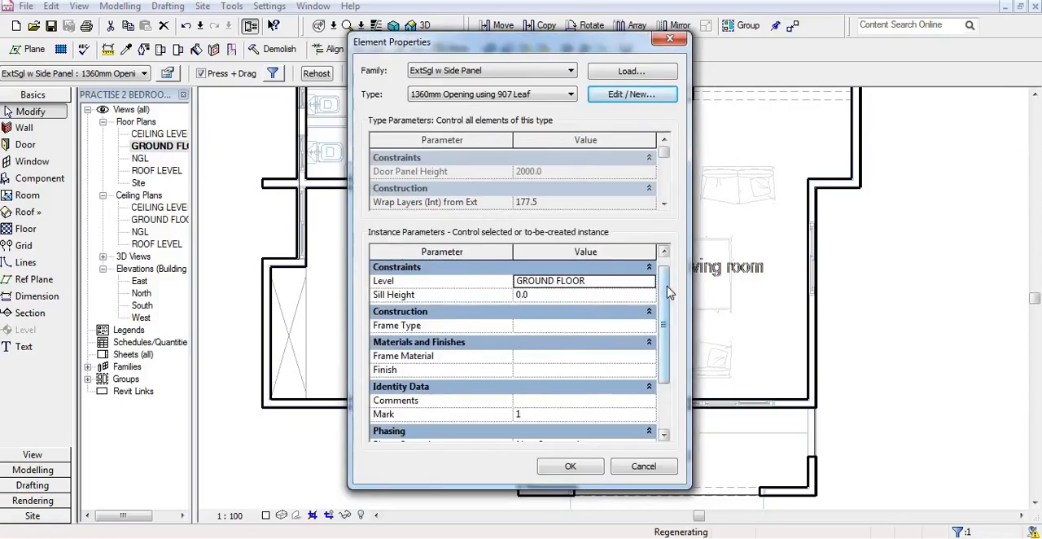
# Step: Open the Door - Frame/Mullion material assigned to Material Frame in the entrance door's type properties
pyautogui.moveTo(668, 277); pyautogui.dragTo(663, 322)
pyautogui.click(597, 315)
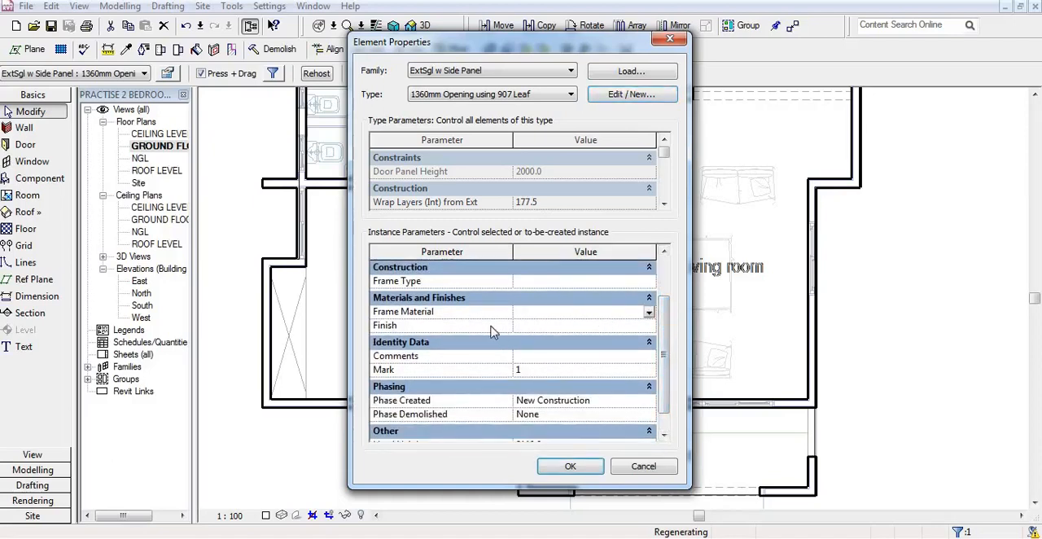
pyautogui.moveTo(664, 337); pyautogui.dragTo(665, 314)
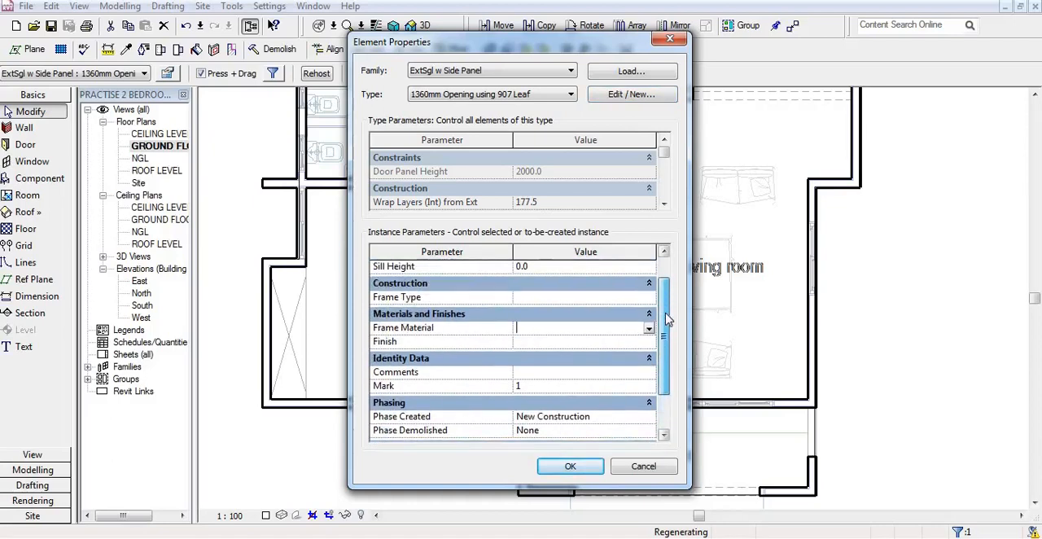
pyautogui.click(629, 94)
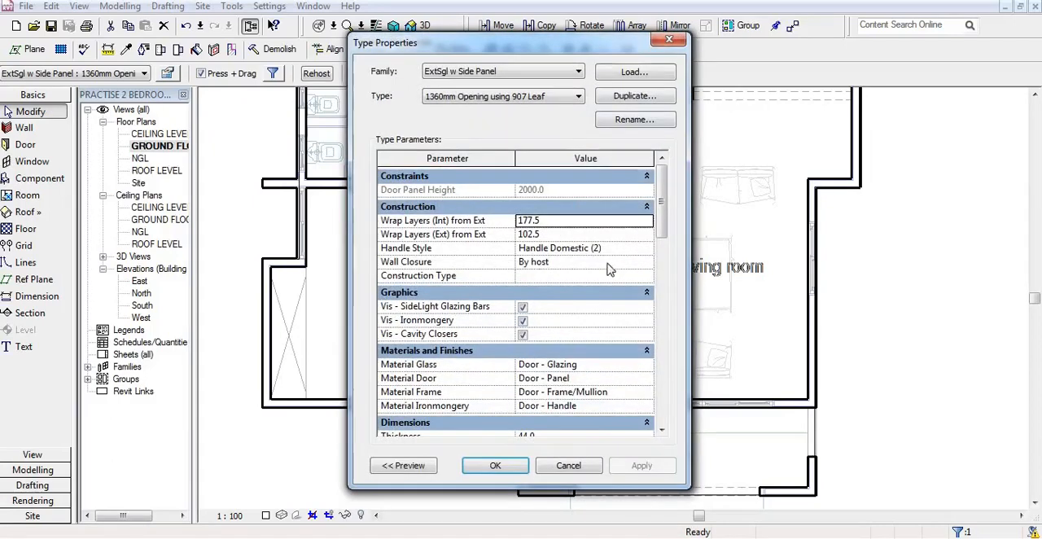
pyautogui.moveTo(658, 213); pyautogui.dragTo(662, 228)
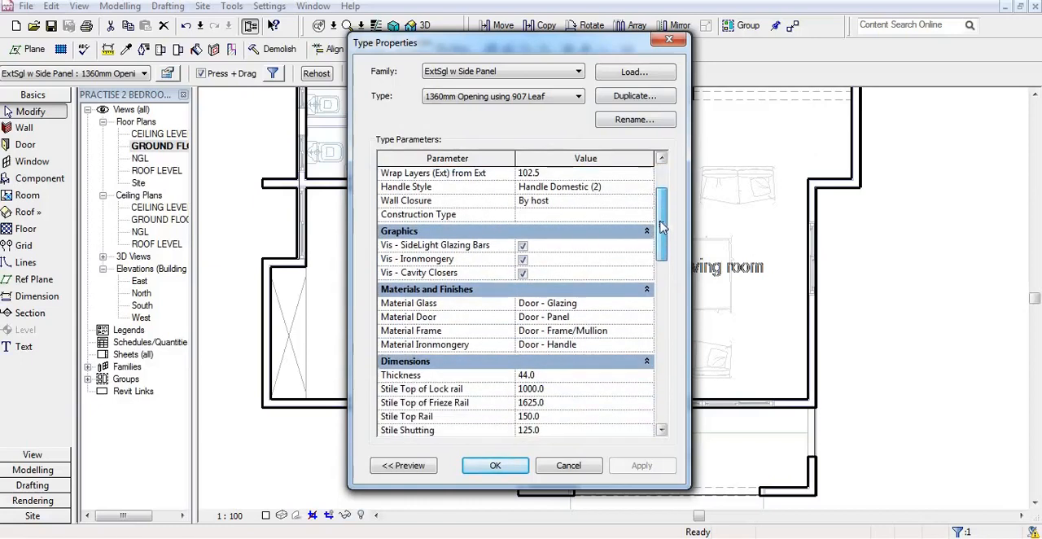
pyautogui.click(586, 330)
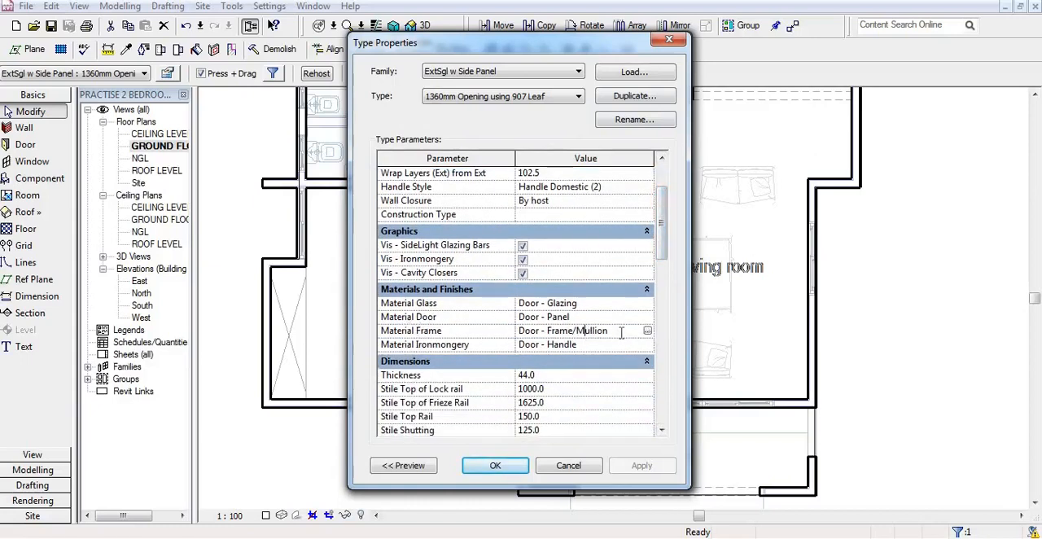
pyautogui.click(648, 331)
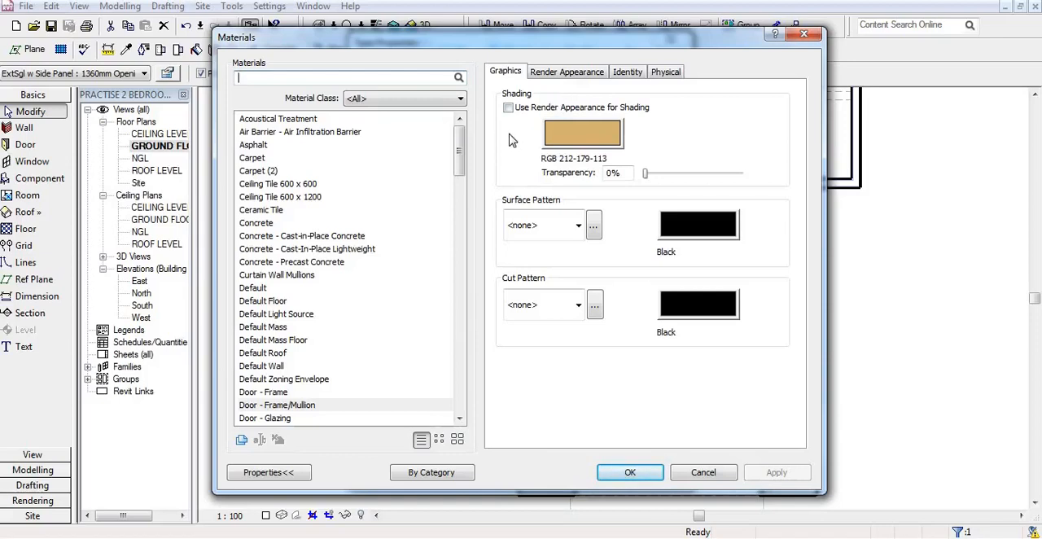
# Step: Replace the Door - Frame/Mullion render appearance with Aluminum Anodized Blue, accept the door properties and deselect the door
pyautogui.click(567, 73)
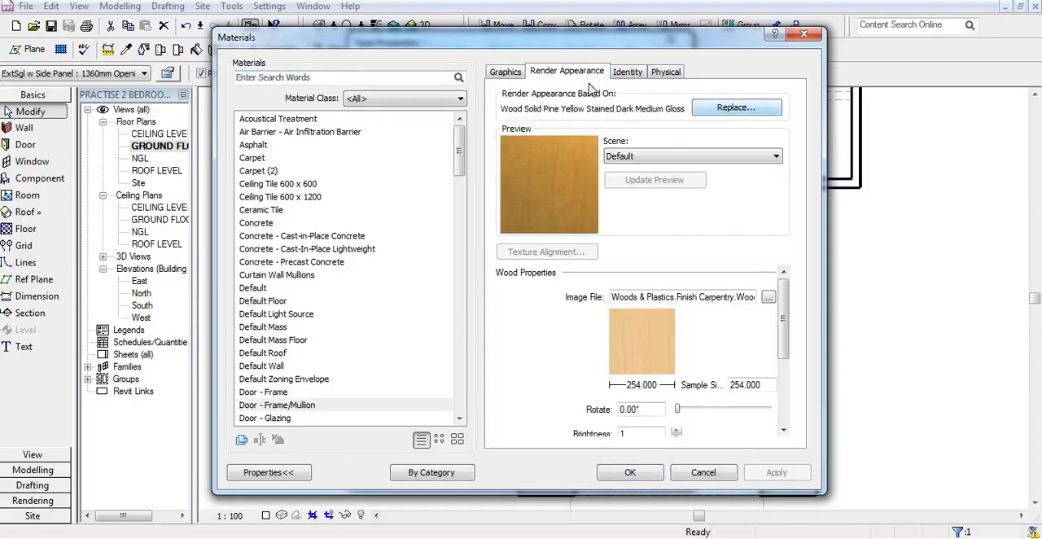
pyautogui.click(731, 111)
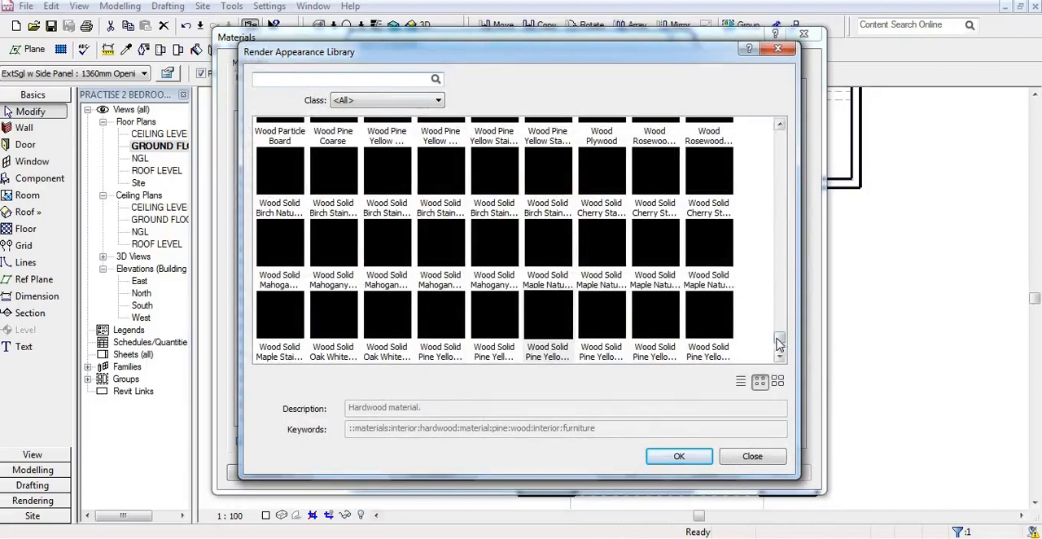
pyautogui.moveTo(780, 337); pyautogui.dragTo(778, 138)
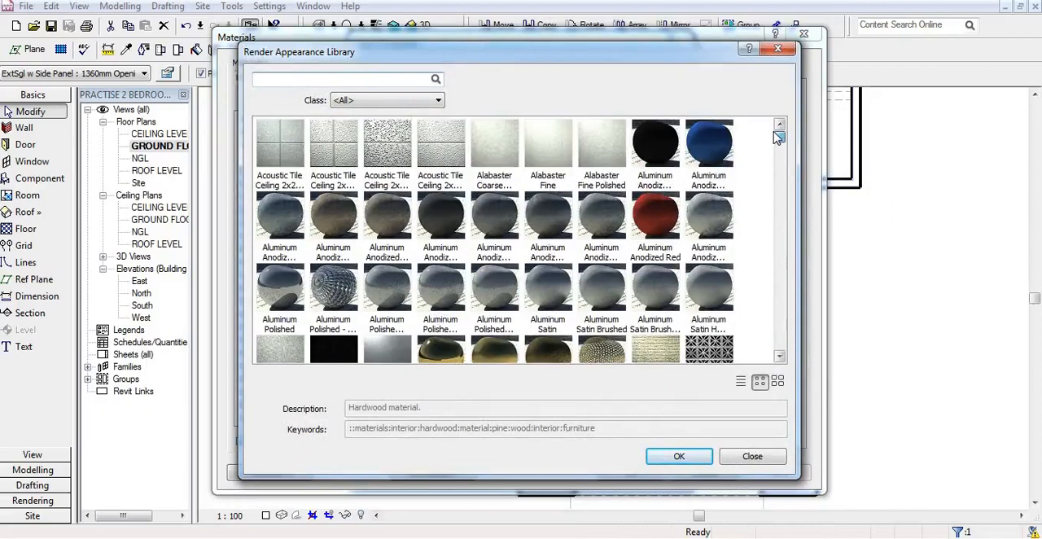
pyautogui.click(714, 153)
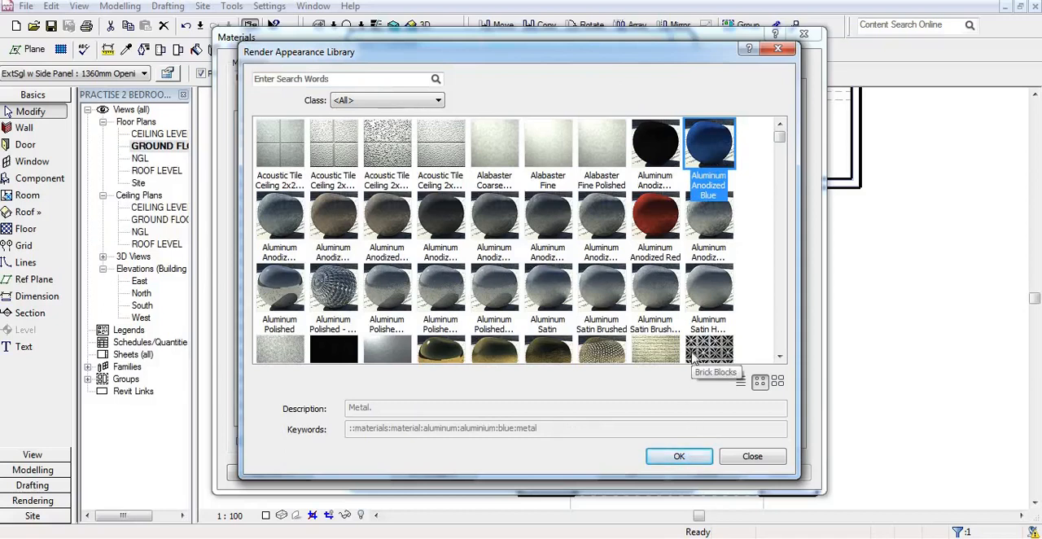
pyautogui.click(680, 457)
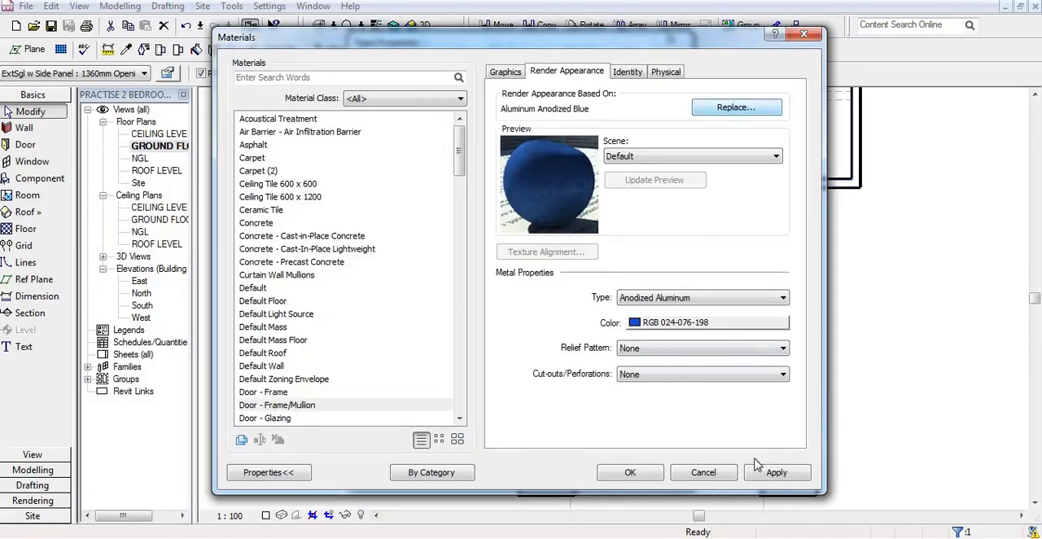
pyautogui.click(631, 473)
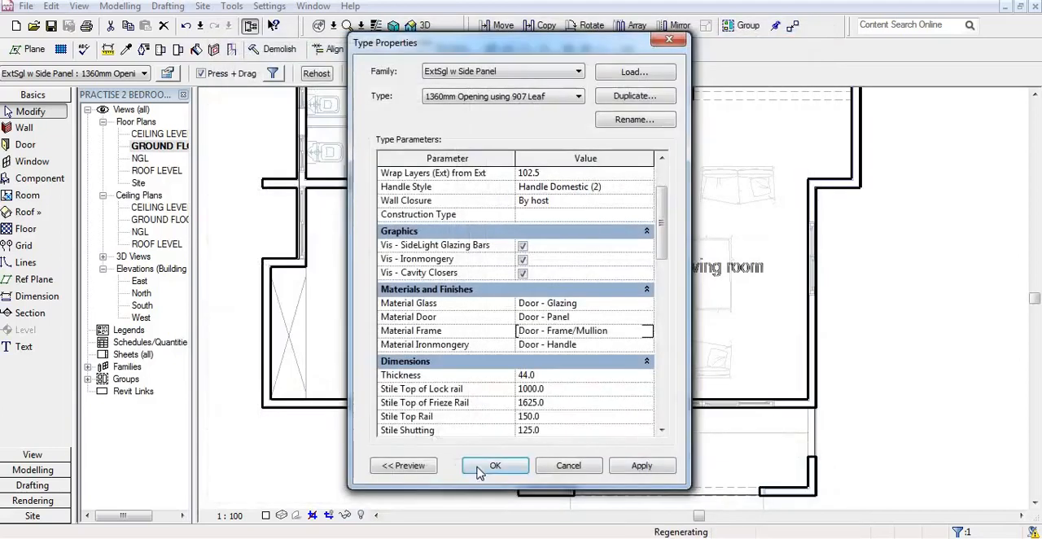
pyautogui.click(487, 469)
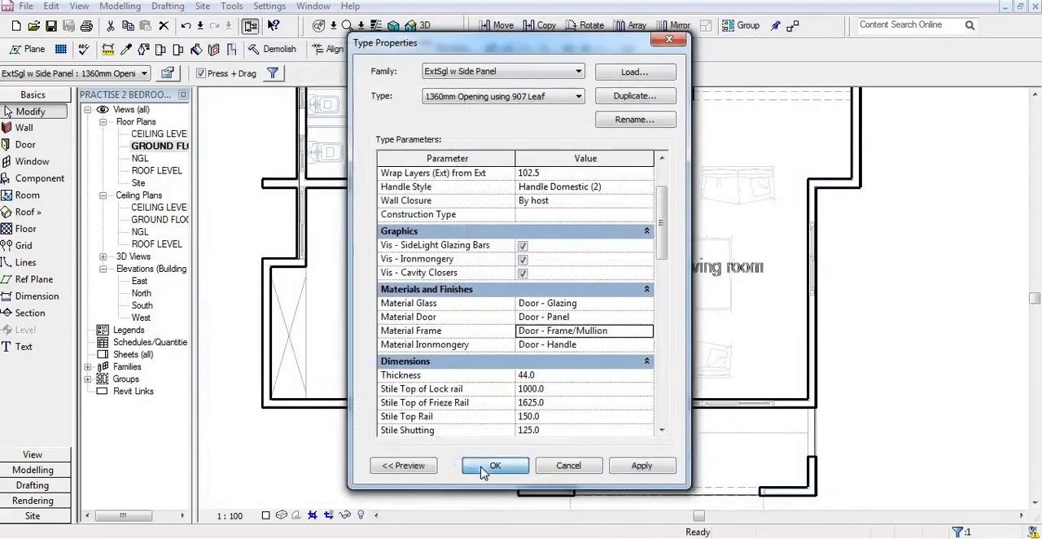
pyautogui.click(575, 466)
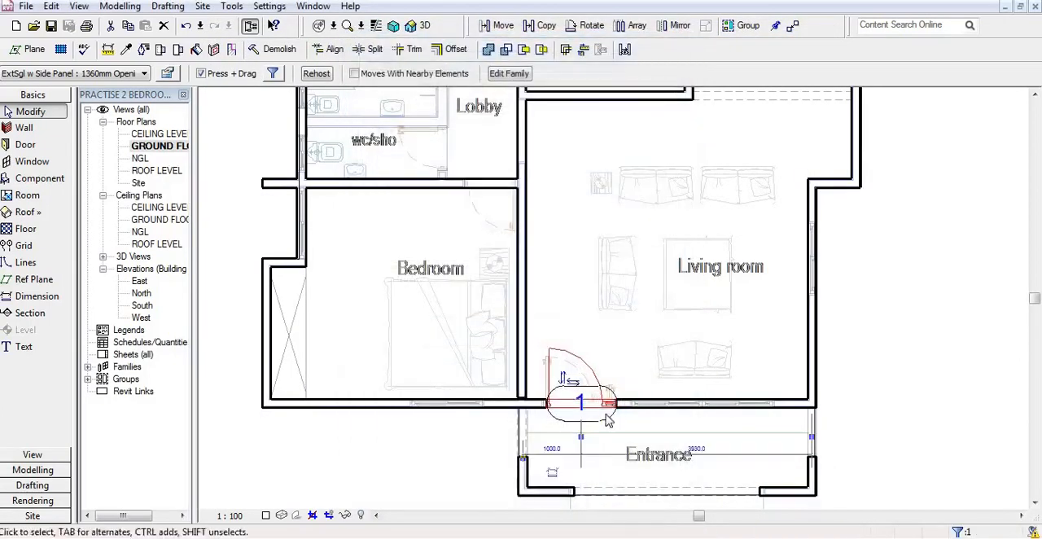
pyautogui.click(853, 377)
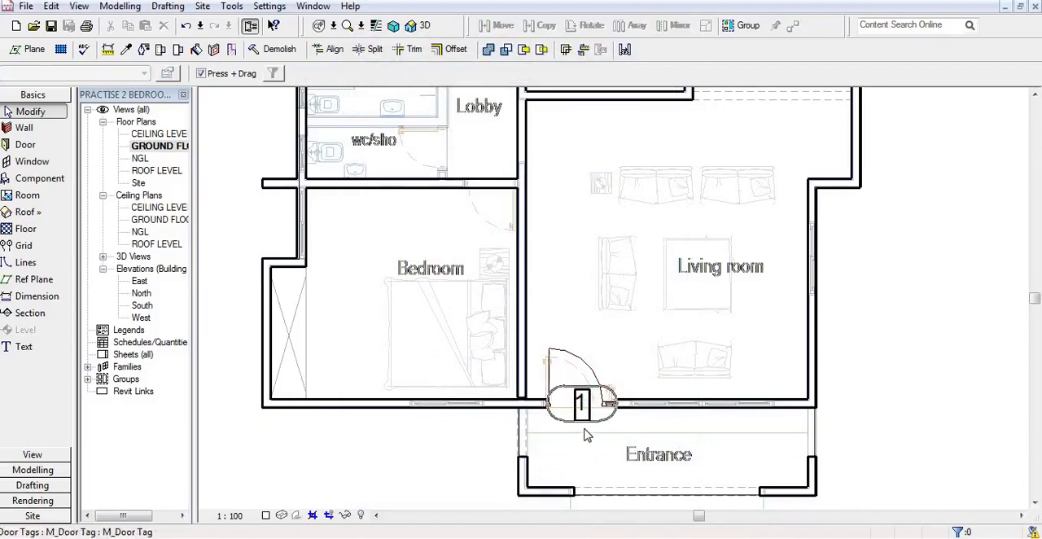
# Step: Start the Door command for the kitchen area and open the Metric Library Doors folder to load another family
pyautogui.scroll(-2, 585, 436)
pyautogui.scroll(-2, 572, 419)
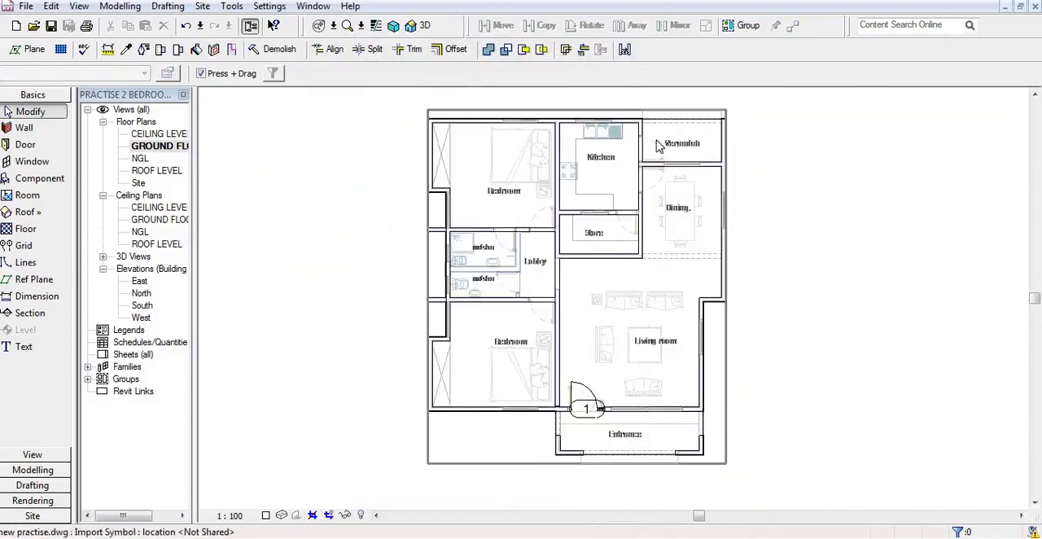
pyautogui.scroll(4, 661, 138)
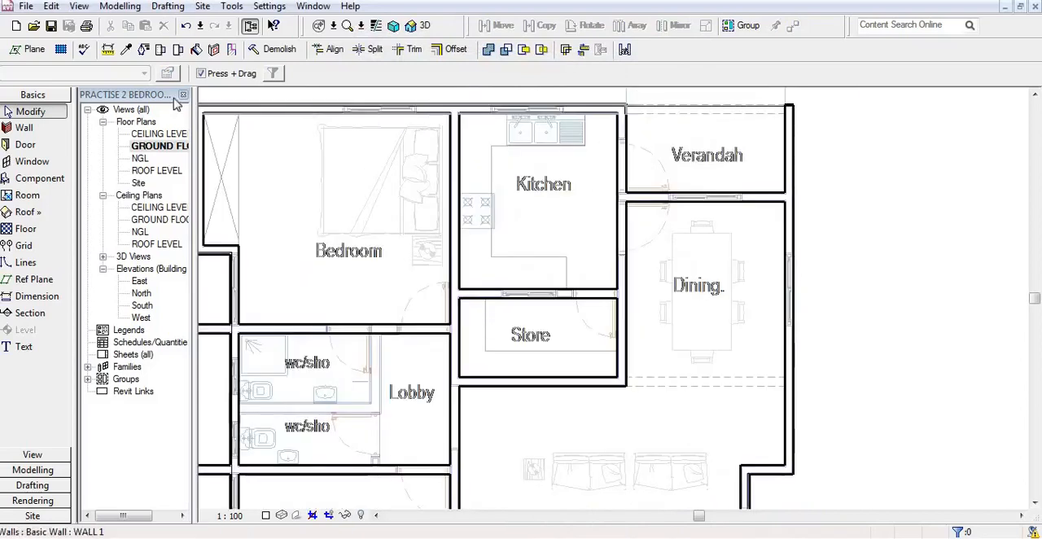
pyautogui.click(25, 146)
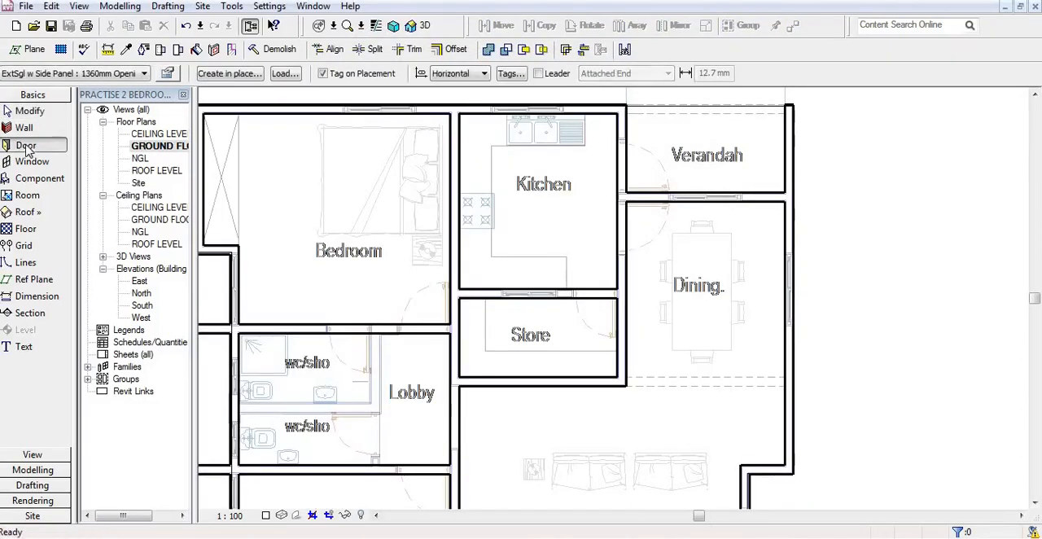
pyautogui.click(284, 73)
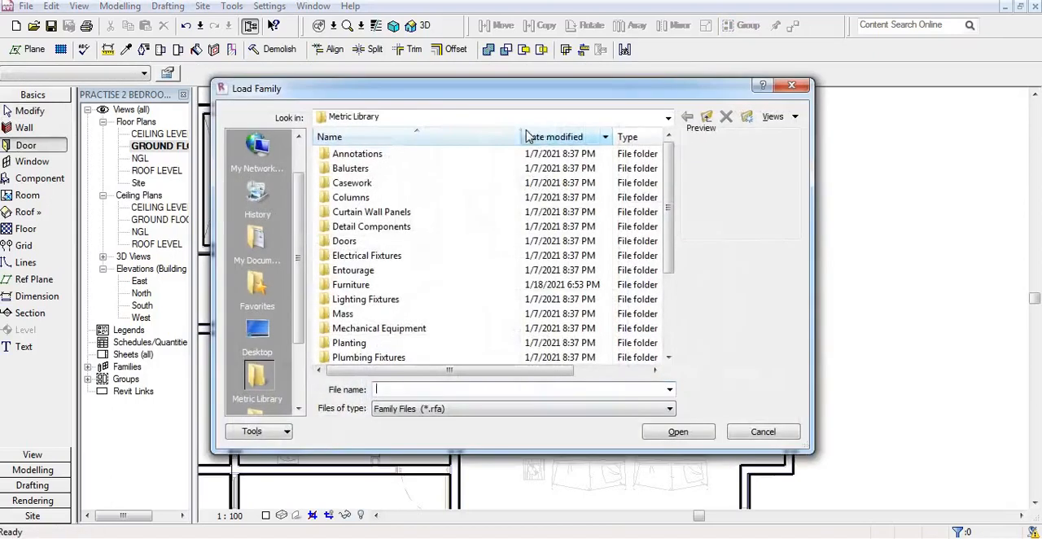
pyautogui.moveTo(668, 208); pyautogui.dragTo(669, 295)
pyautogui.moveTo(671, 235); pyautogui.dragTo(670, 198)
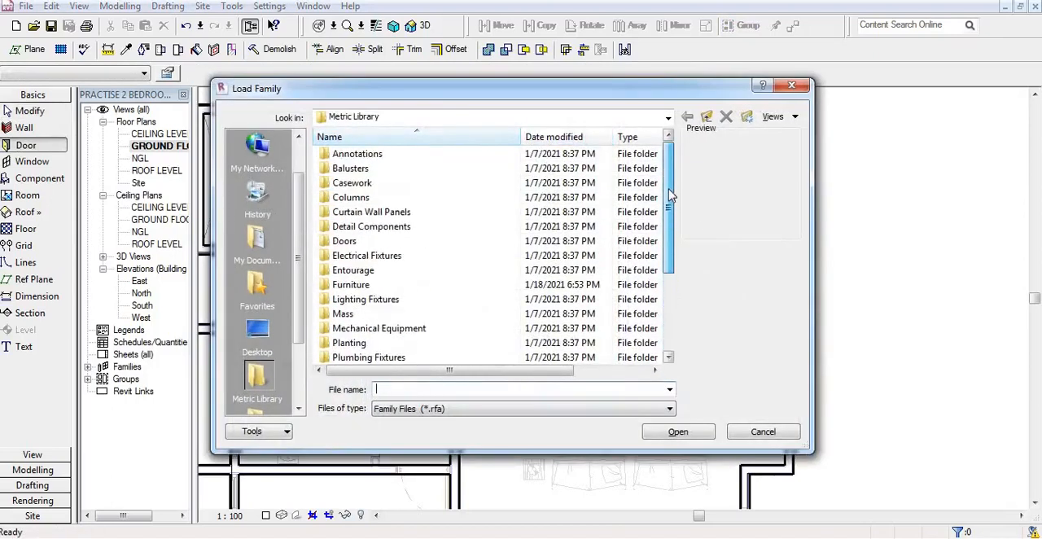
pyautogui.doubleClick(344, 242)
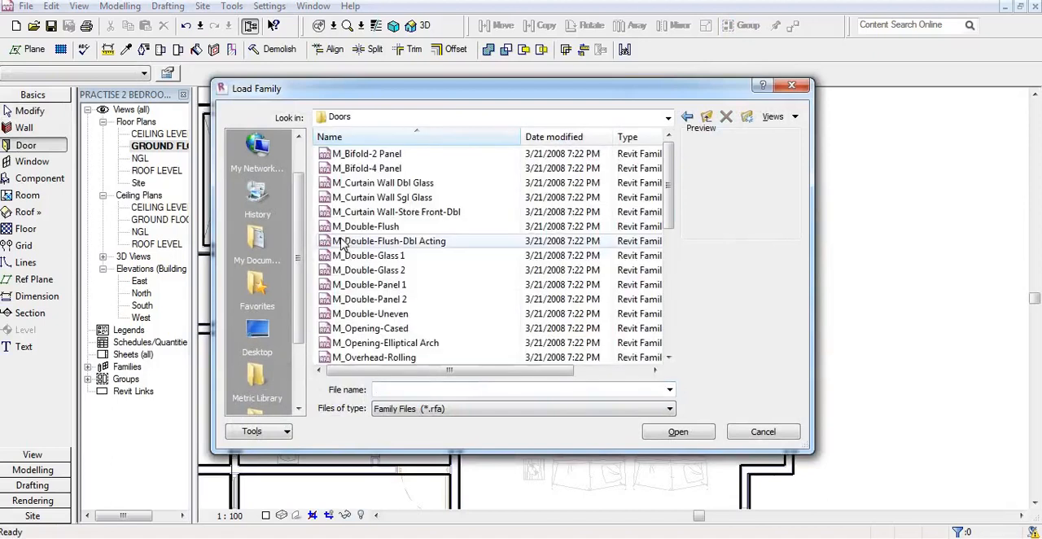
# Step: Preview the door families from M_Bifold-2 Panel onward and load M_Single-Panel 3 into the project
pyautogui.click(389, 155)
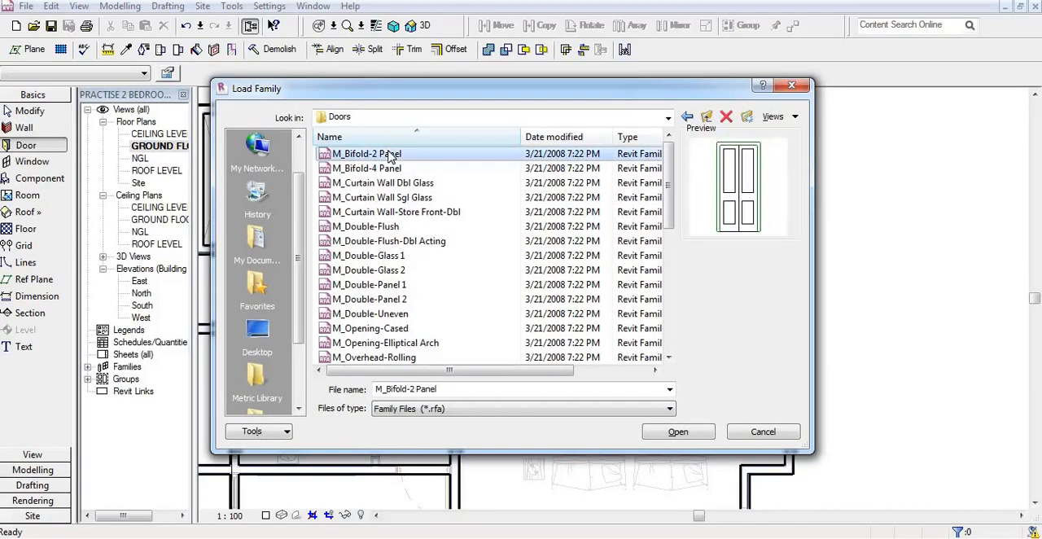
pyautogui.press('Down')
pyautogui.press('Down')
pyautogui.press('Down')
pyautogui.press('Down')
pyautogui.press('Down')
pyautogui.press('Down')
pyautogui.press('Down')
pyautogui.press('Down')
pyautogui.press('Down')
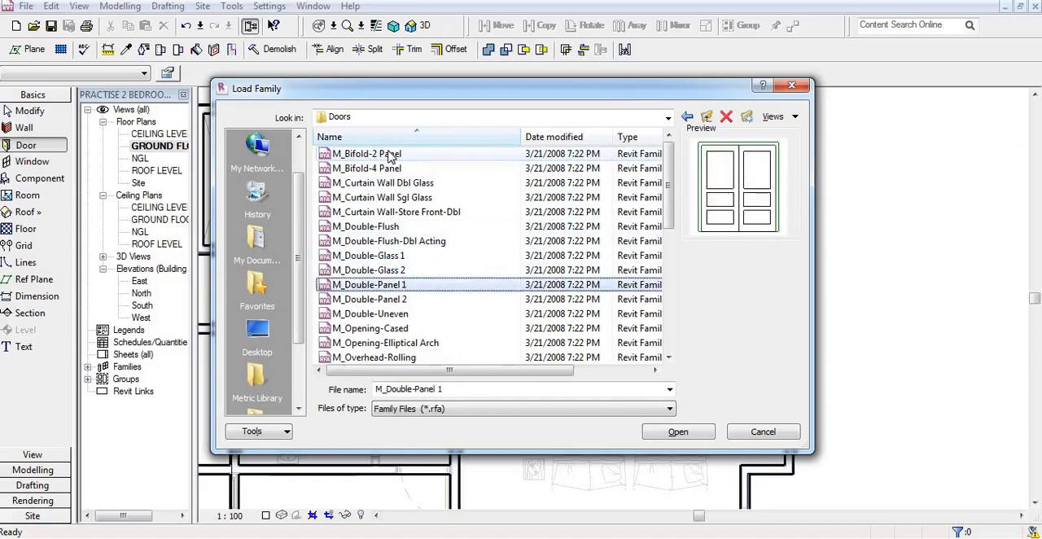
pyautogui.press('Down')
pyautogui.press('Down')
pyautogui.press('Down')
pyautogui.press('Down')
pyautogui.press('Down')
pyautogui.press('Down')
pyautogui.press('Down')
pyautogui.press('Down')
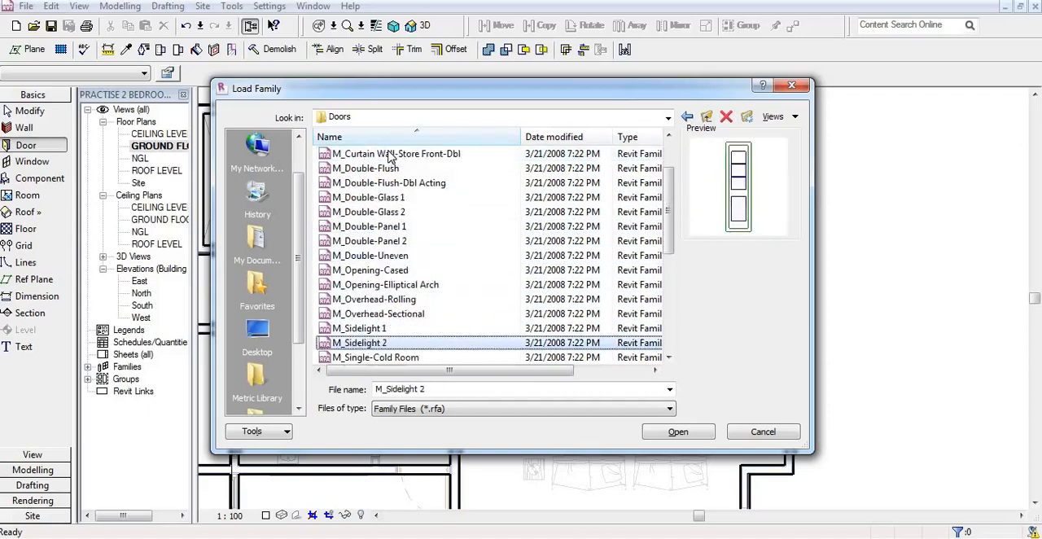
pyautogui.press('Down')
pyautogui.press('Down')
pyautogui.press('Down')
pyautogui.press('Down')
pyautogui.press('Down')
pyautogui.press('Down')
pyautogui.press('Down')
pyautogui.press('Down')
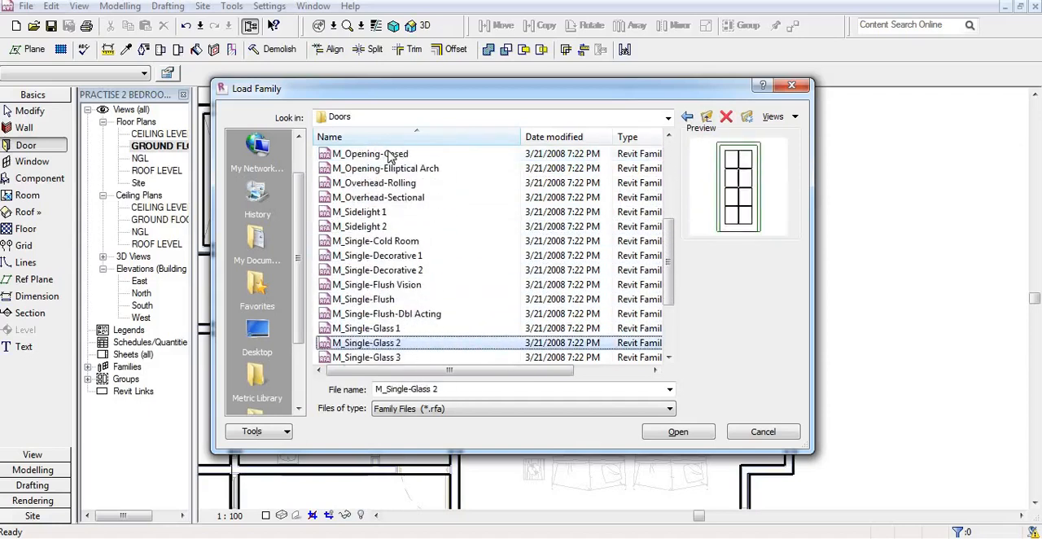
pyautogui.press('Down')
pyautogui.press('Down')
pyautogui.press('Down')
pyautogui.press('Down')
pyautogui.press('Down')
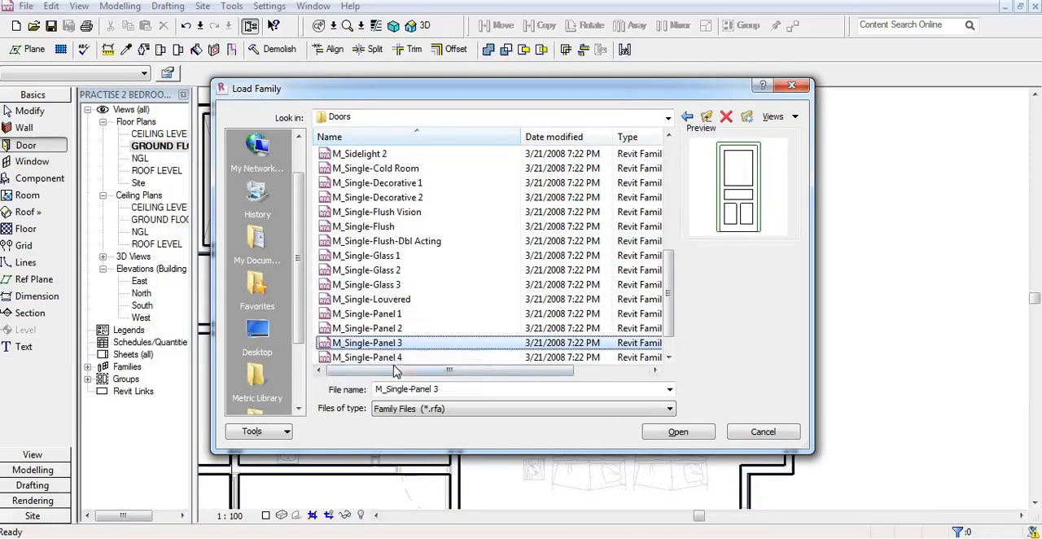
pyautogui.click(687, 432)
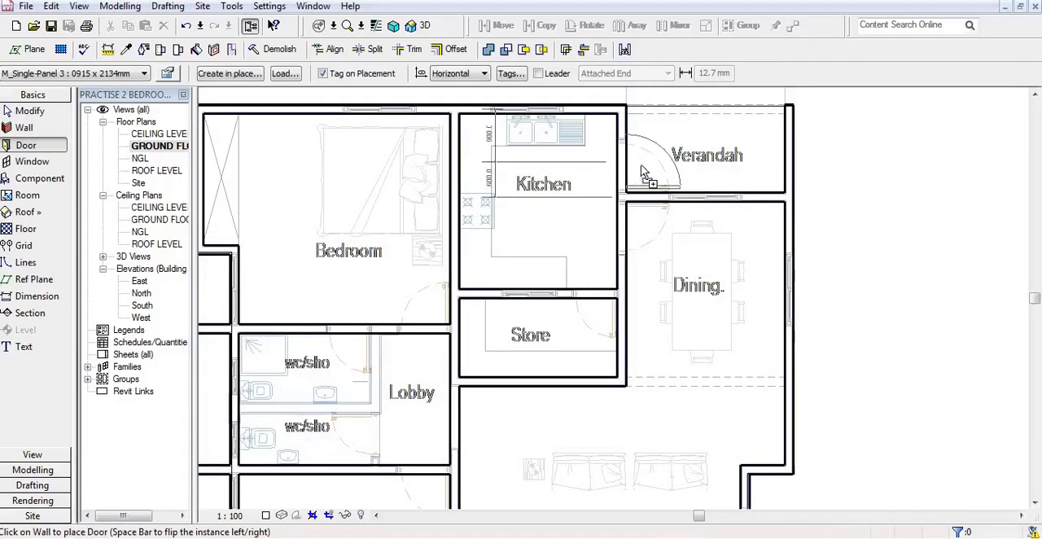
# Step: Place an M_Single-Panel 3 0915 x 2134mm door between kitchen and verandah, centred 600 mm from the dining wall and swinging into the verandah
pyautogui.click(635, 173)
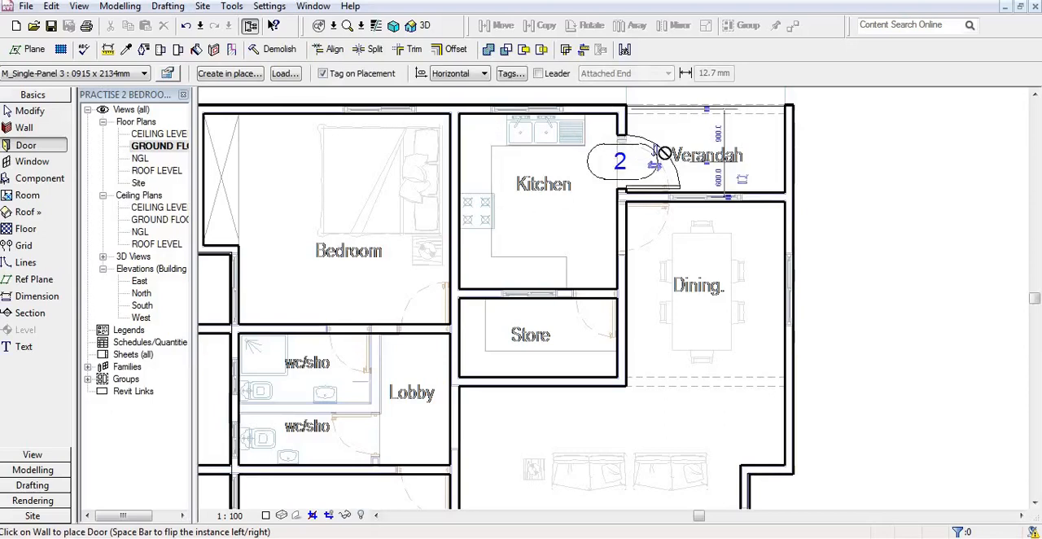
pyautogui.rightClick(690, 137)
pyautogui.click(697, 143)
pyautogui.rightClick(685, 135)
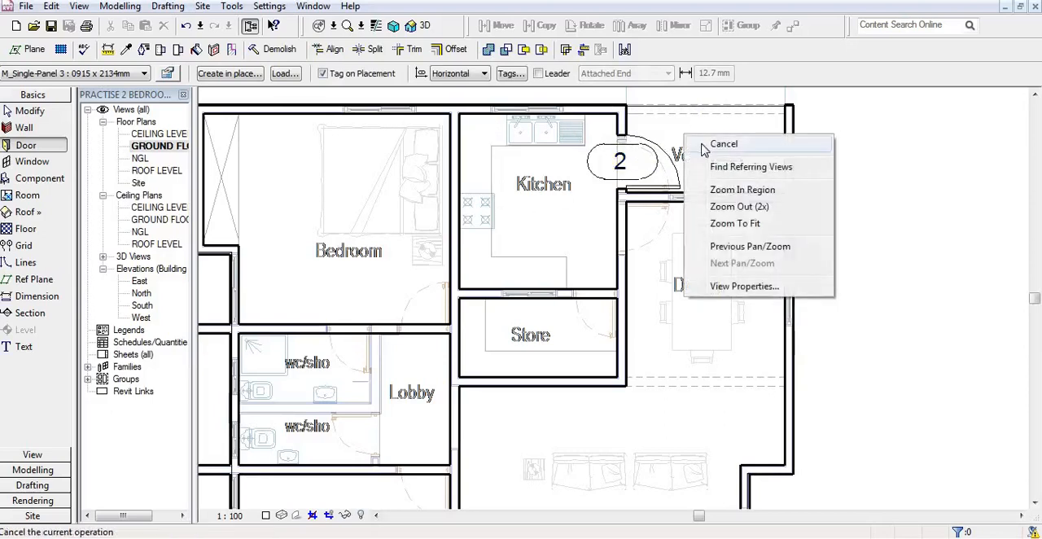
# Step: End door placement and open the type properties of the kitchen-verandah door to review its materials and dimensions
pyautogui.click(697, 144)
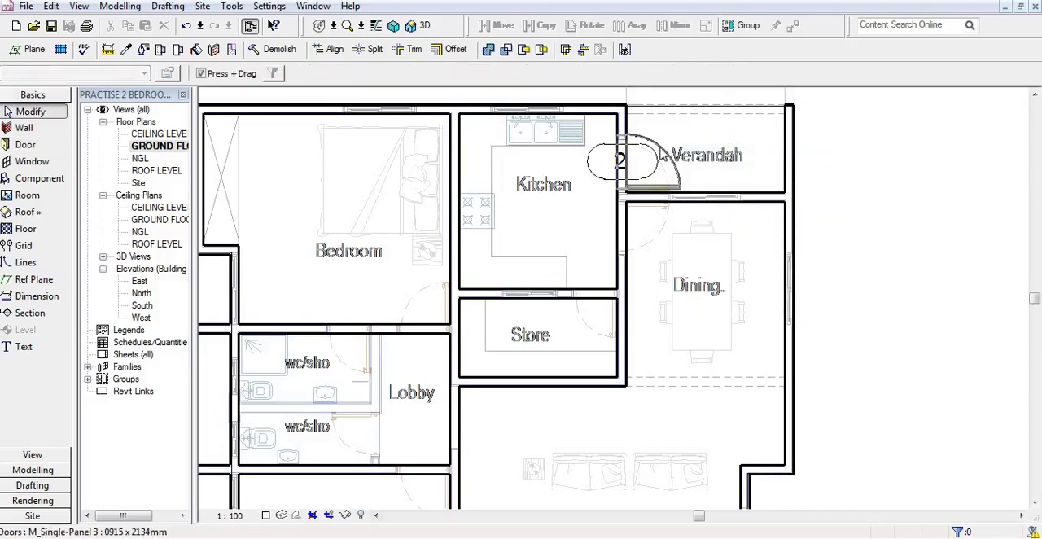
pyautogui.click(661, 153)
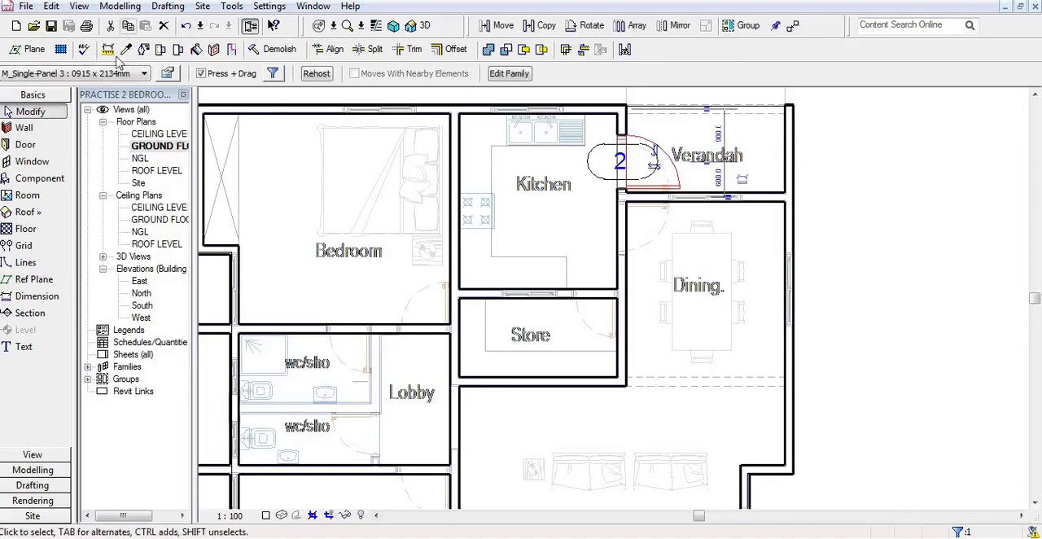
pyautogui.click(168, 74)
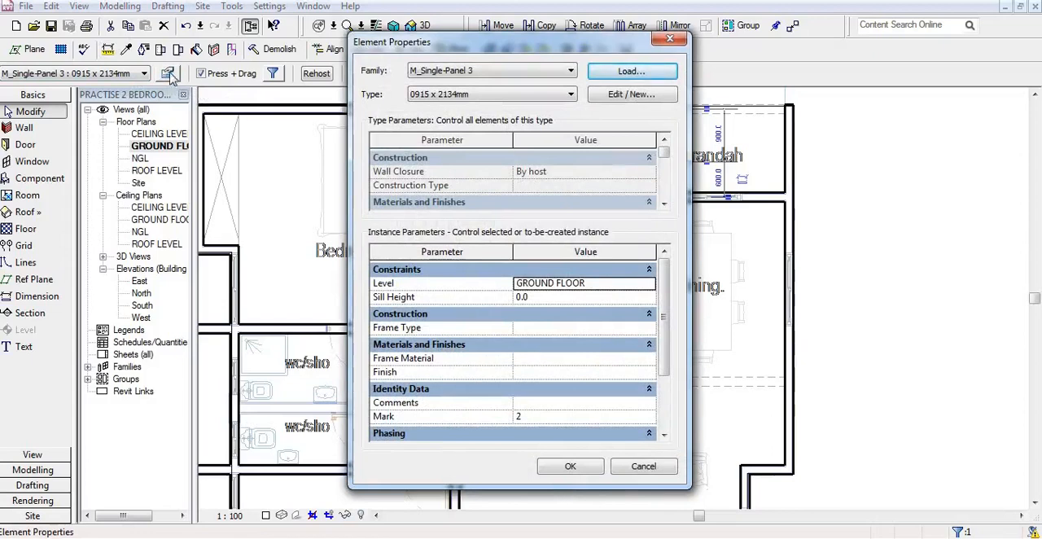
pyautogui.click(618, 97)
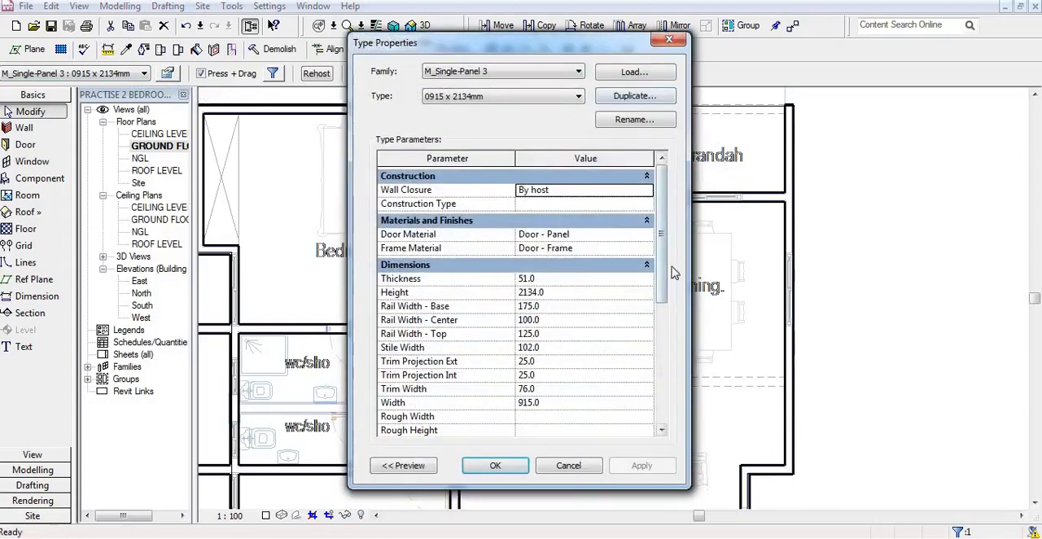
pyautogui.scroll(-4, 664, 285)
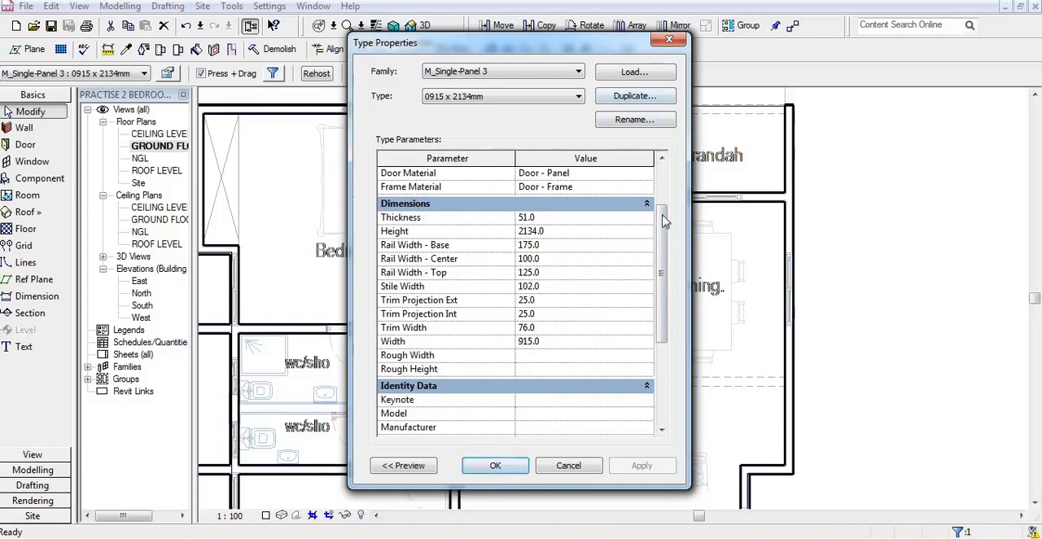
pyautogui.scroll(2, 662, 236)
pyautogui.scroll(-2, 662, 231)
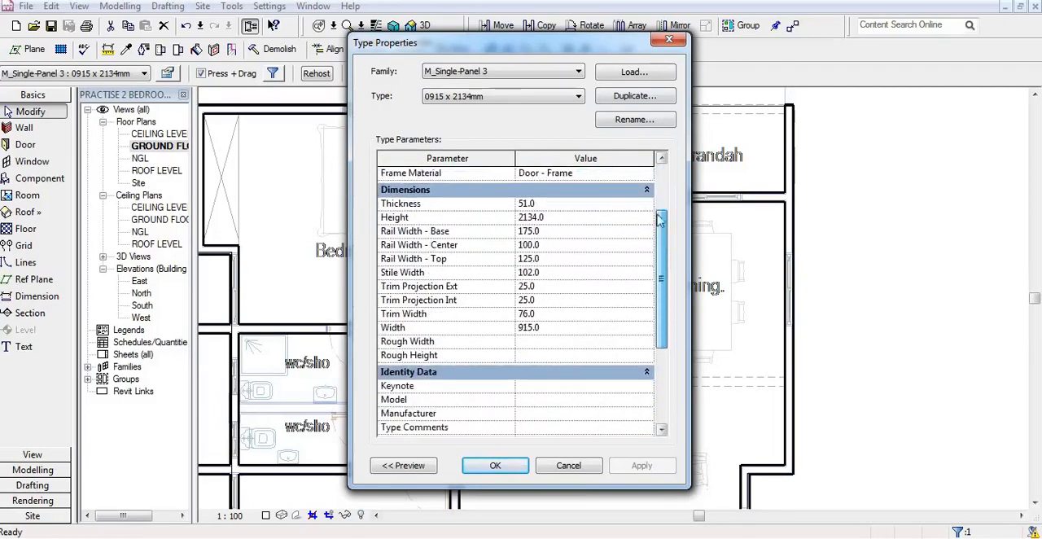
pyautogui.scroll(2, 661, 231)
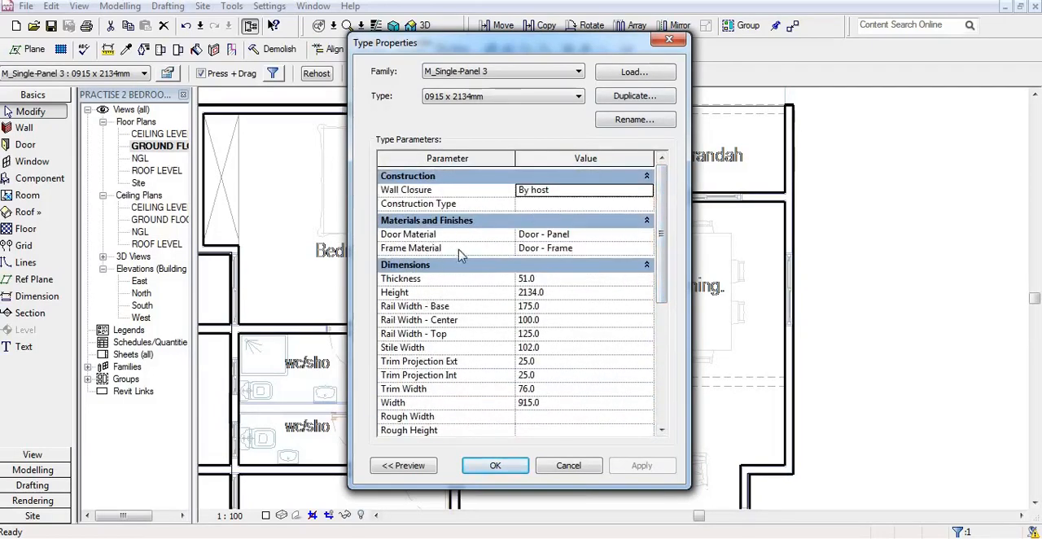
# Step: Replace the Door - Panel material's render appearance with Aluminum Anodized Blue, accept the door properties and deselect the door
pyautogui.click(580, 236)
pyautogui.click(649, 234)
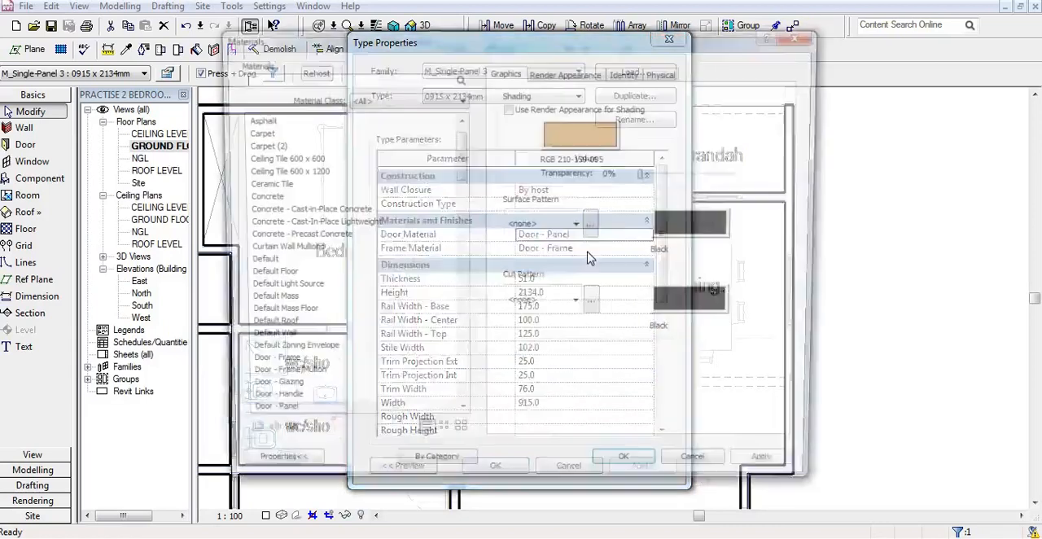
pyautogui.click(568, 71)
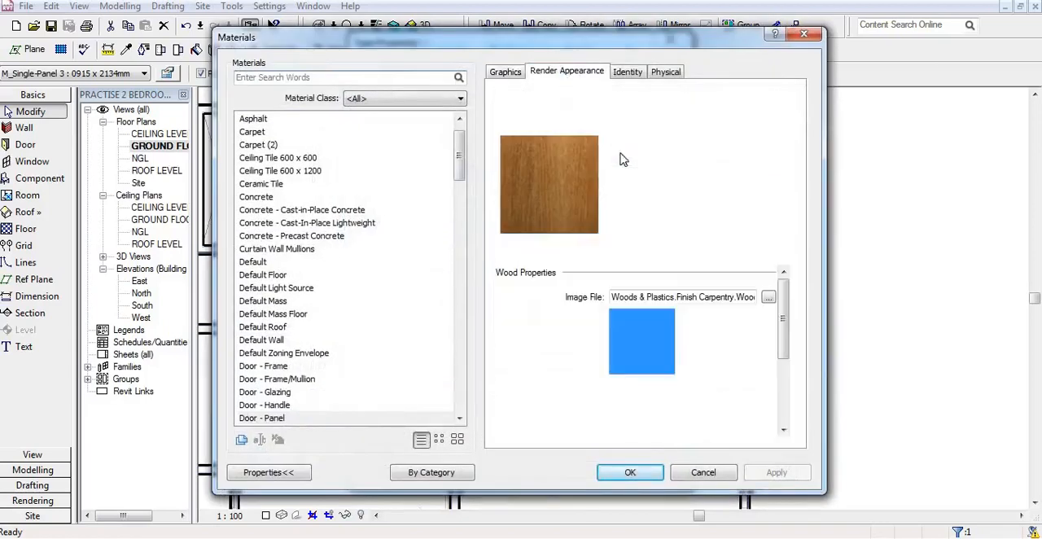
pyautogui.click(737, 108)
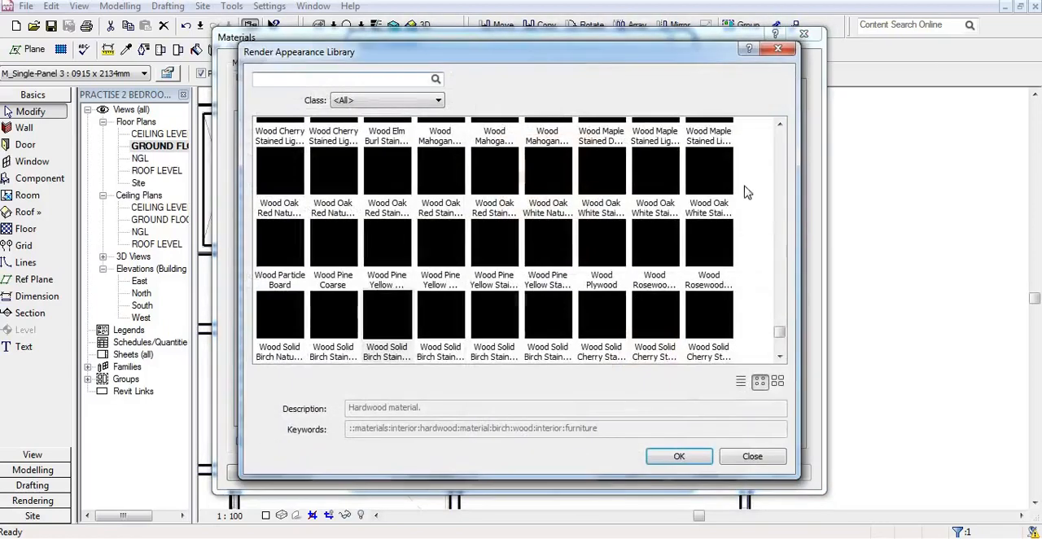
pyautogui.moveTo(780, 338); pyautogui.dragTo(775, 138)
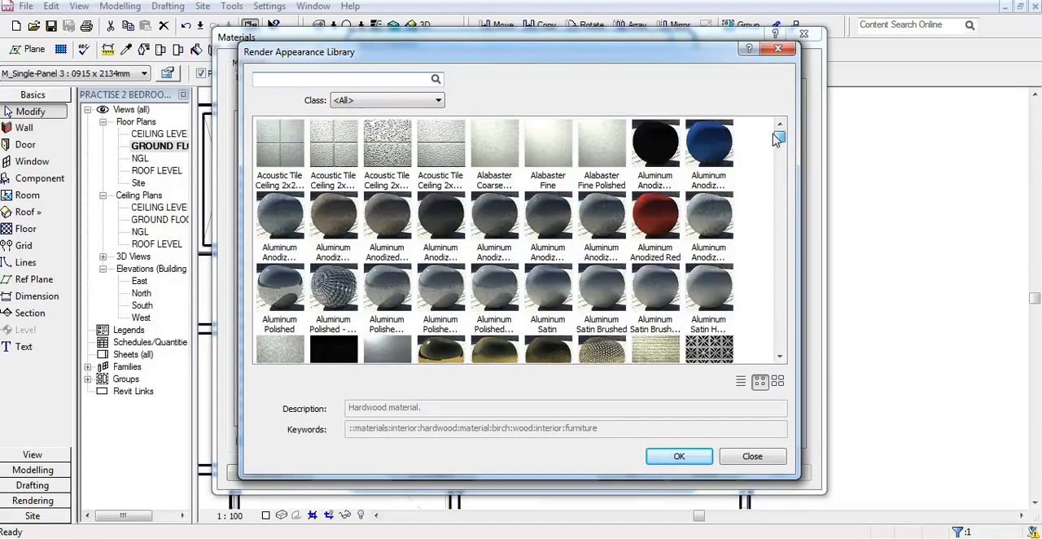
pyautogui.click(714, 153)
pyautogui.click(679, 456)
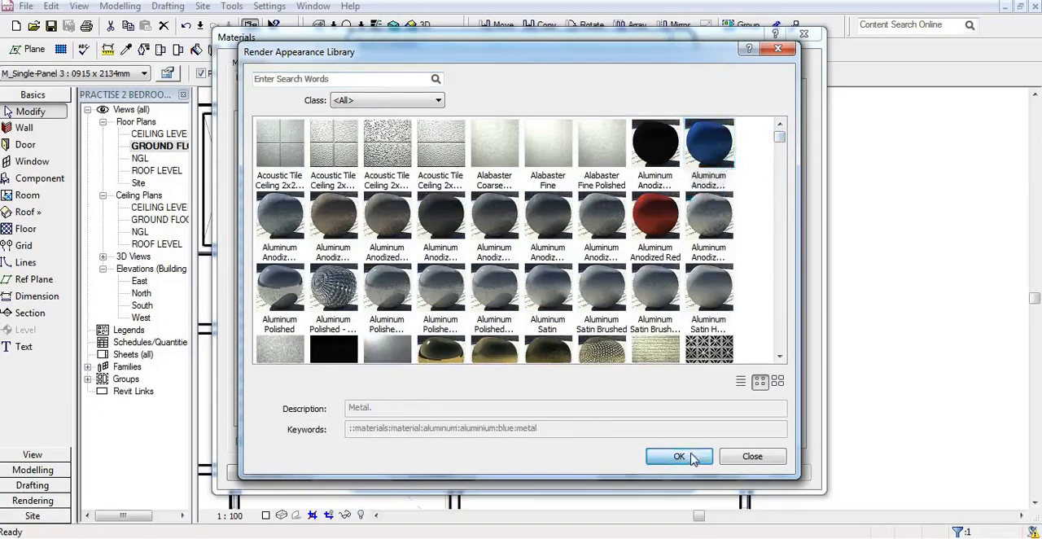
pyautogui.click(763, 479)
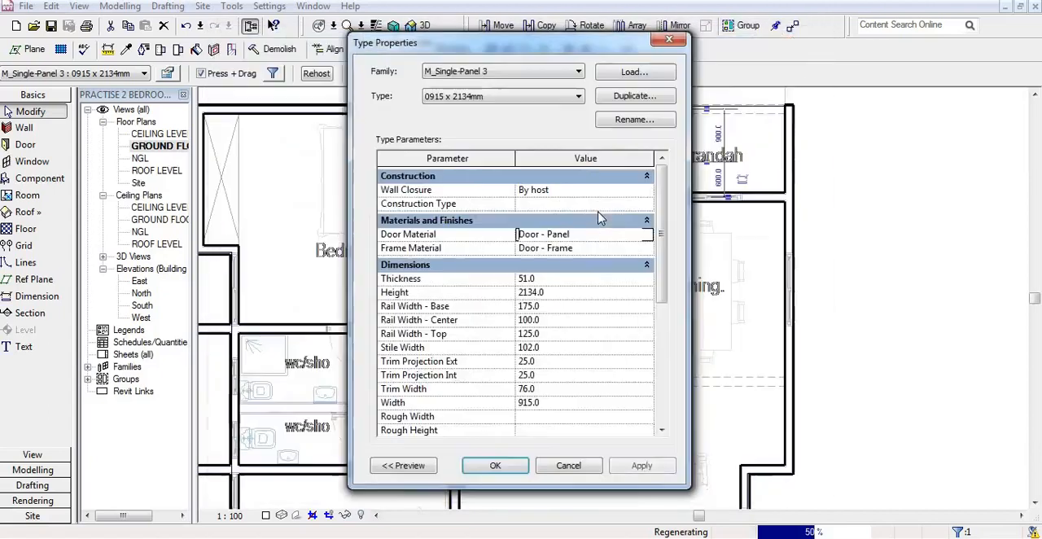
pyautogui.click(495, 469)
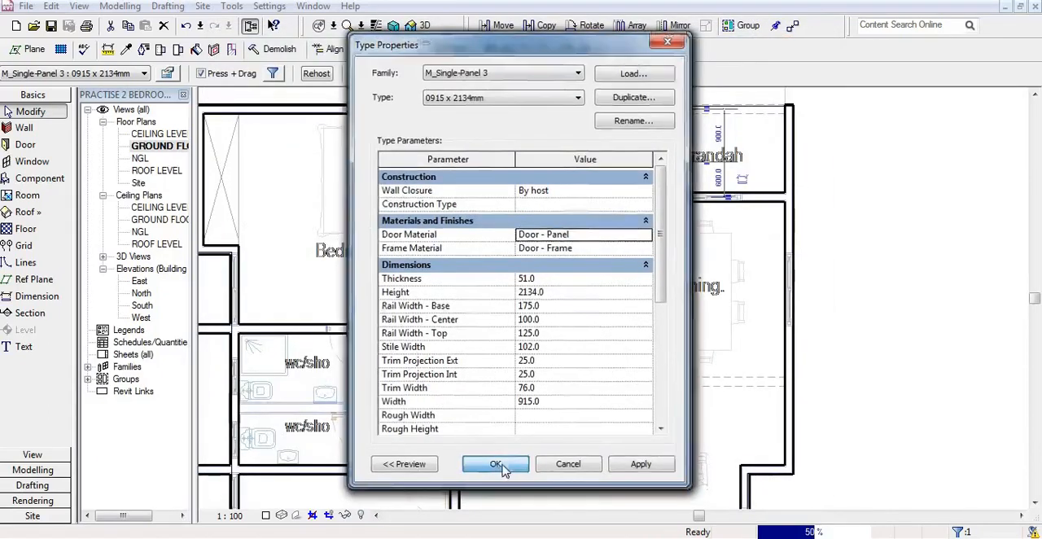
pyautogui.click(568, 469)
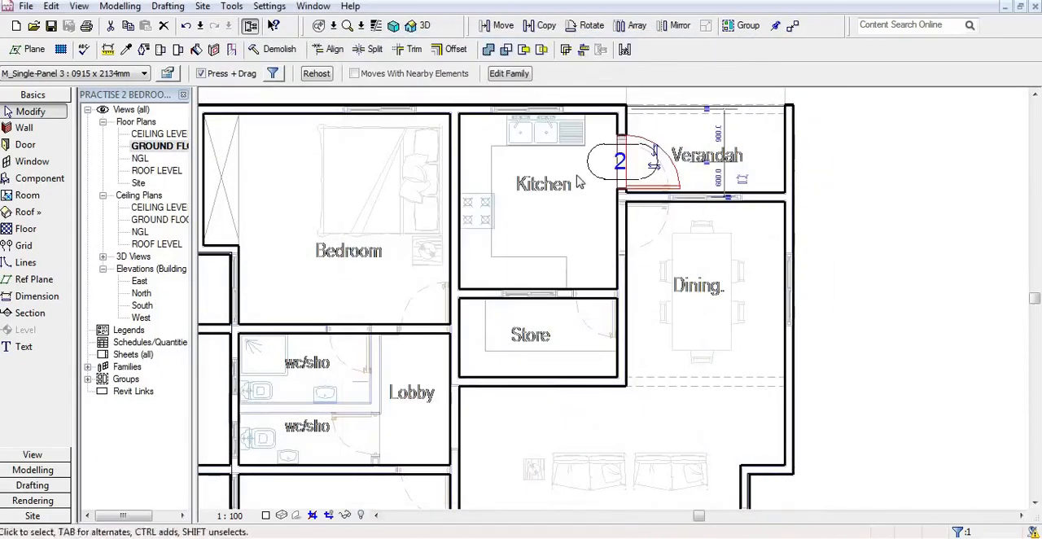
pyautogui.scroll(-4, 599, 137)
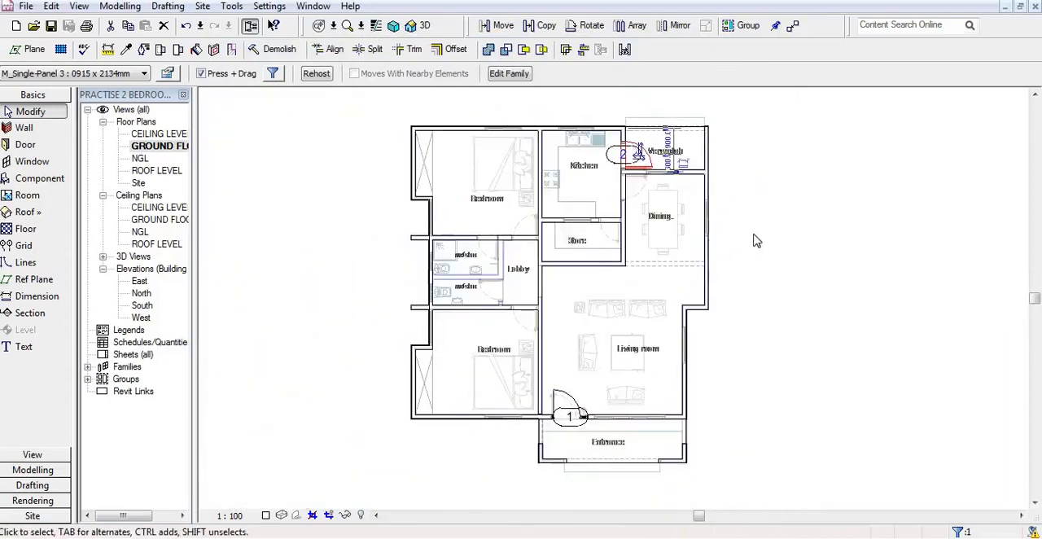
pyautogui.click(781, 231)
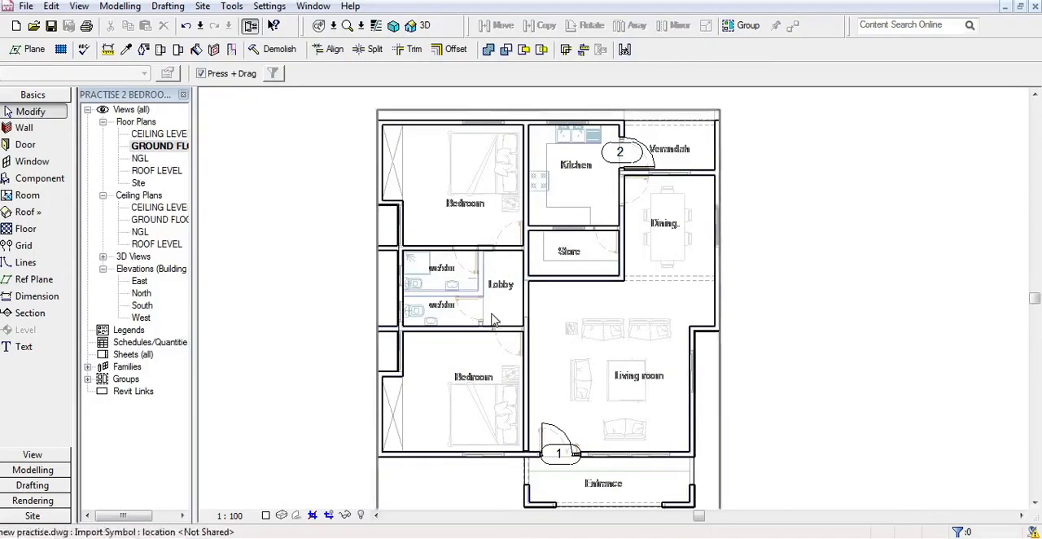
pyautogui.scroll(-1, 473, 236)
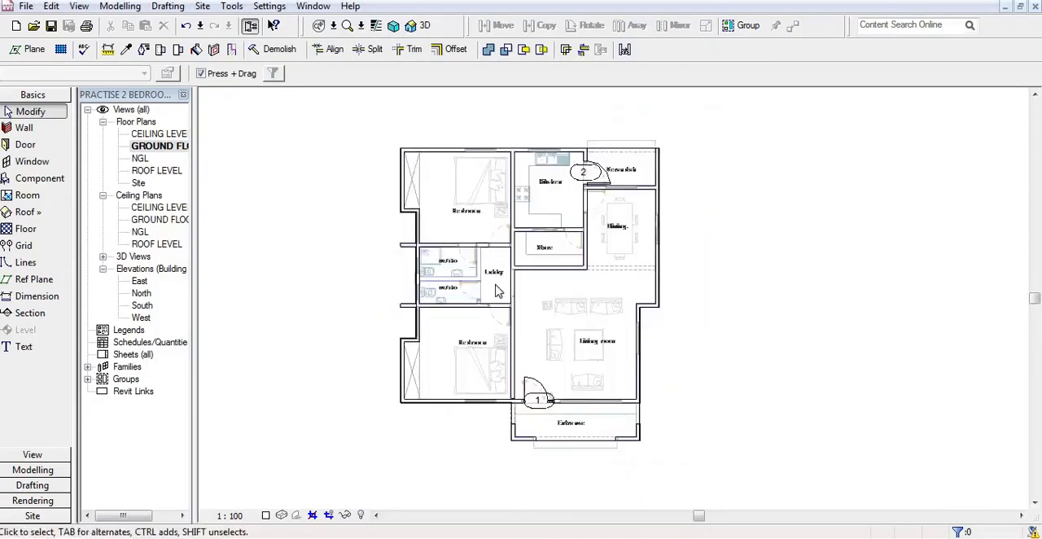
pyautogui.scroll(1, 496, 286)
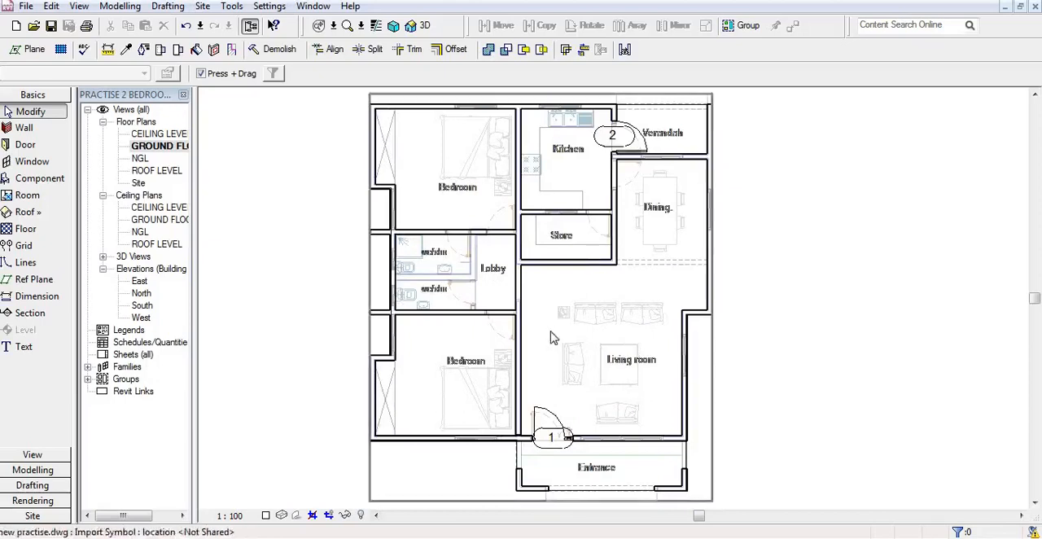
pyautogui.scroll(-2, 540, 333)
pyautogui.scroll(2, 676, 383)
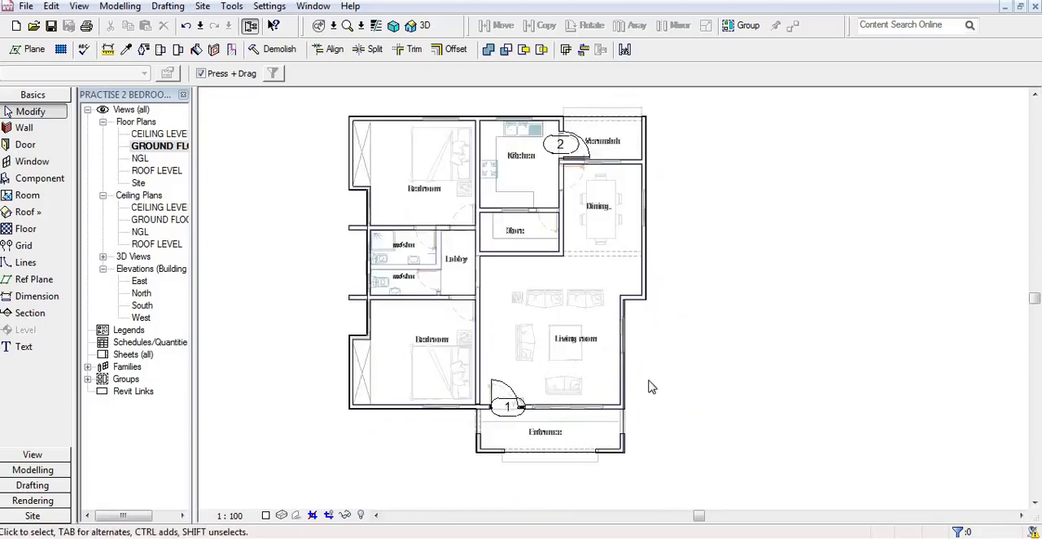